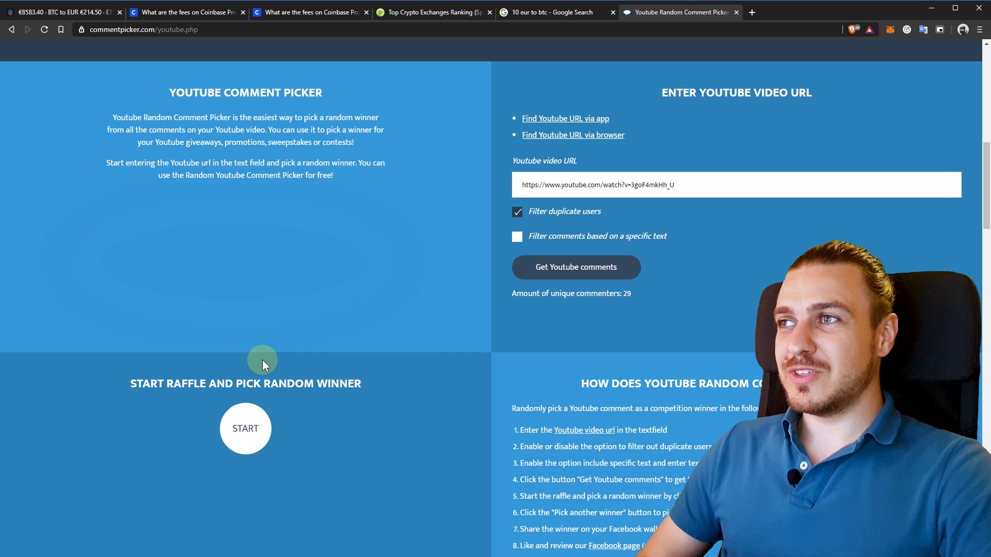
# Copy the video's address and load it in a new browser tab.
pyautogui.hotkey('ctrl', 'a')
pyautogui.hotkey('ctrl', 'c')
pyautogui.click(752, 12)
pyautogui.hotkey('ctrl', 'v')
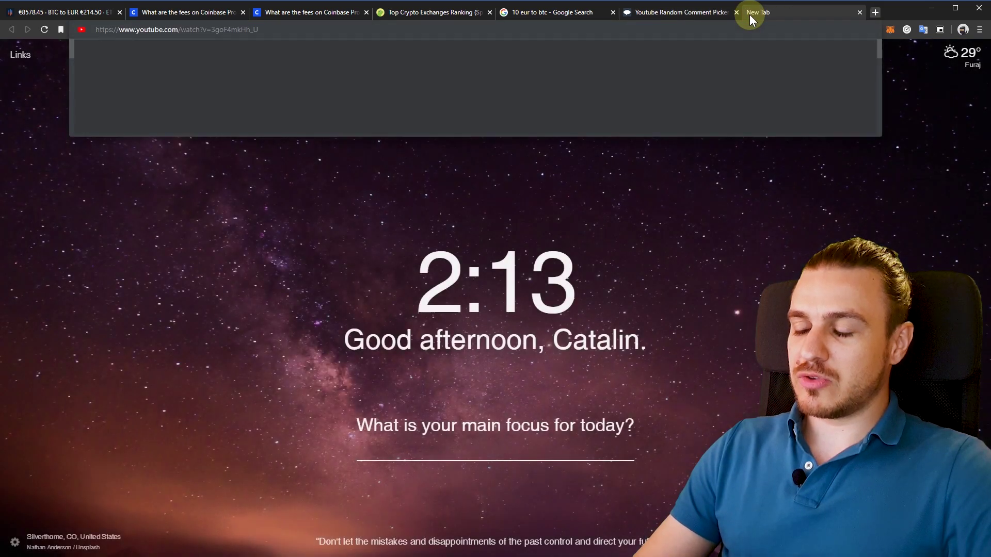
pyautogui.press('Return')
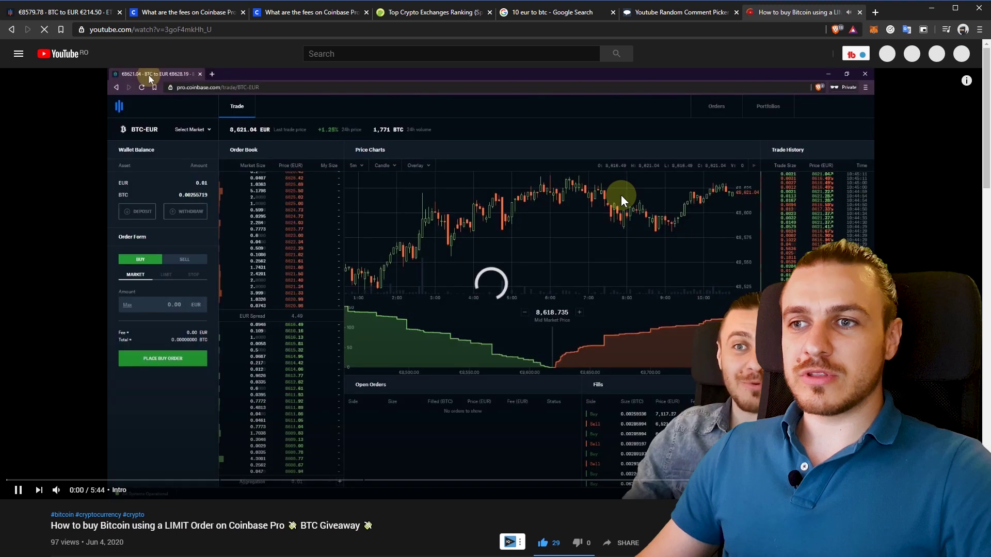
# Return to the Comment Picker tab and start the raffle for a random winner.
pyautogui.hotkey('ctrl', 'shift', 'Tab')
pyautogui.click(579, 266)
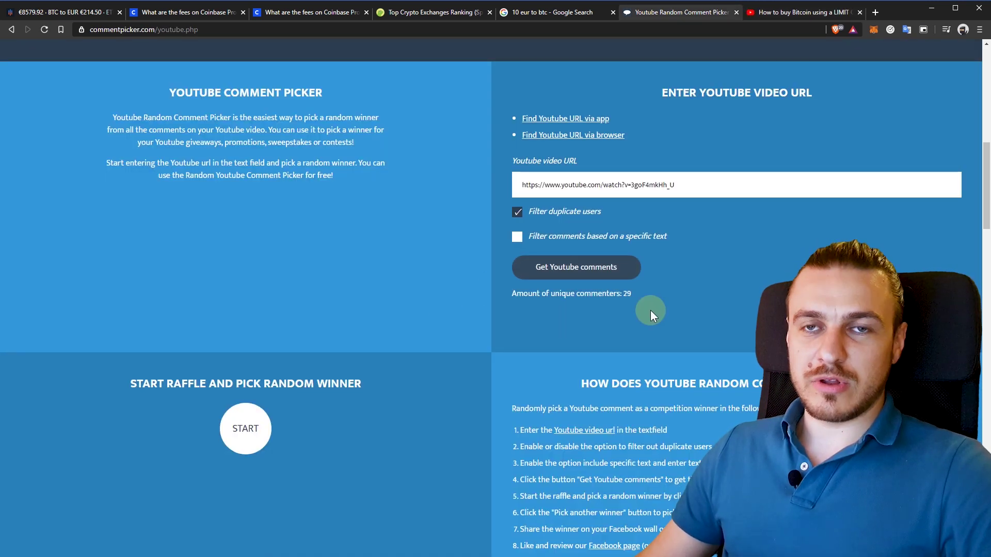
pyautogui.click(244, 433)
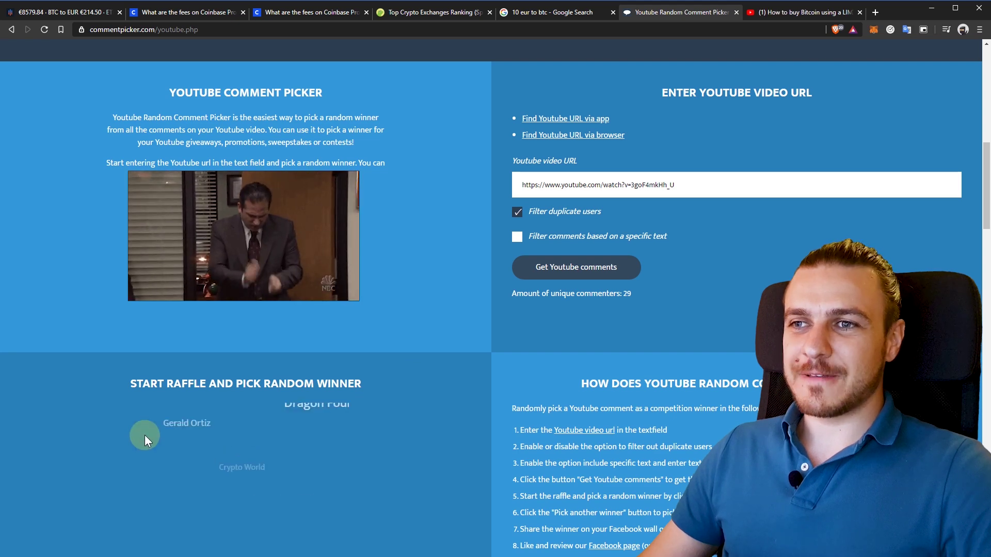
# Scroll down the BTC-EUR trade page.
pyautogui.scroll(-1, 27, 436)
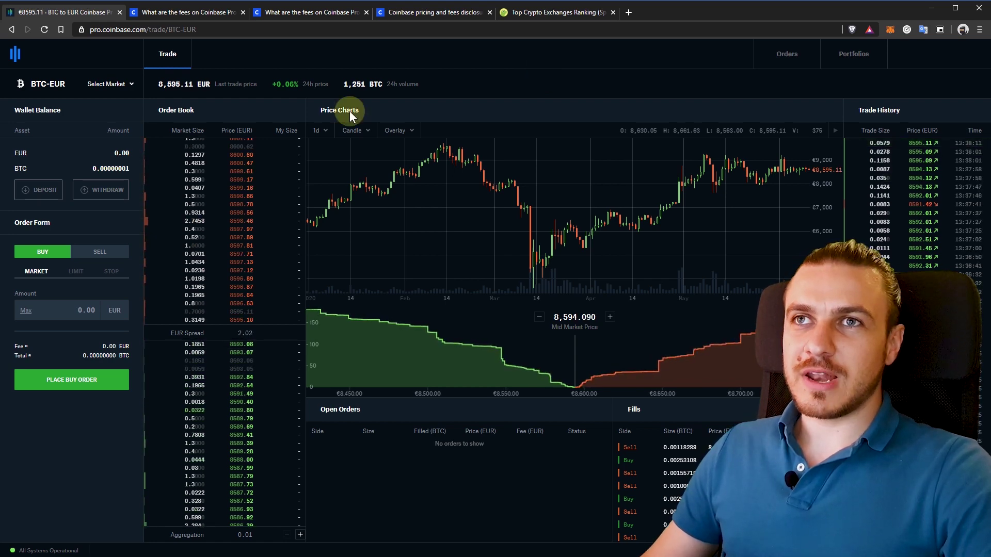
# Browse the market list by EUR, USDC, BTC, DAI and ETH quote tabs, then close it.
pyautogui.click(128, 84)
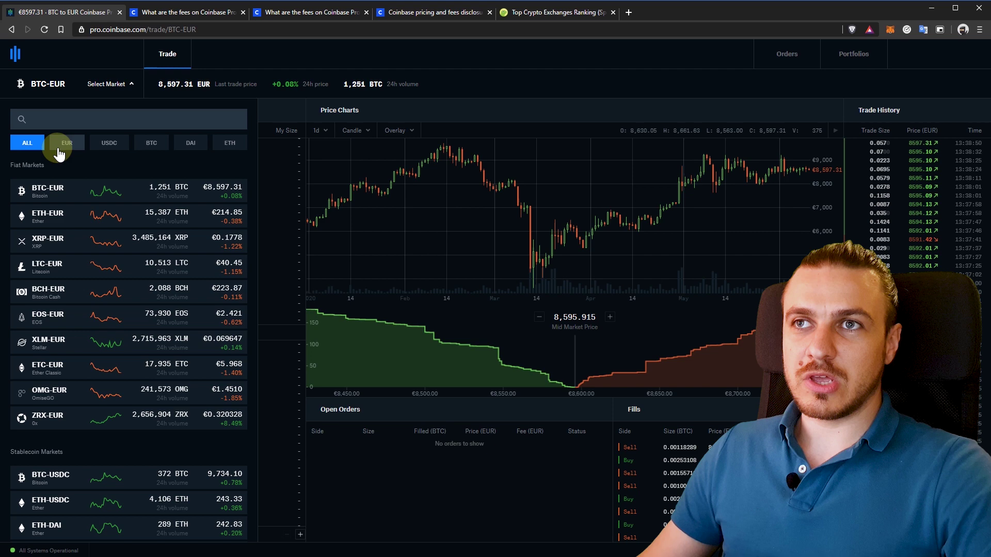
pyautogui.scroll(-10, 123, 189)
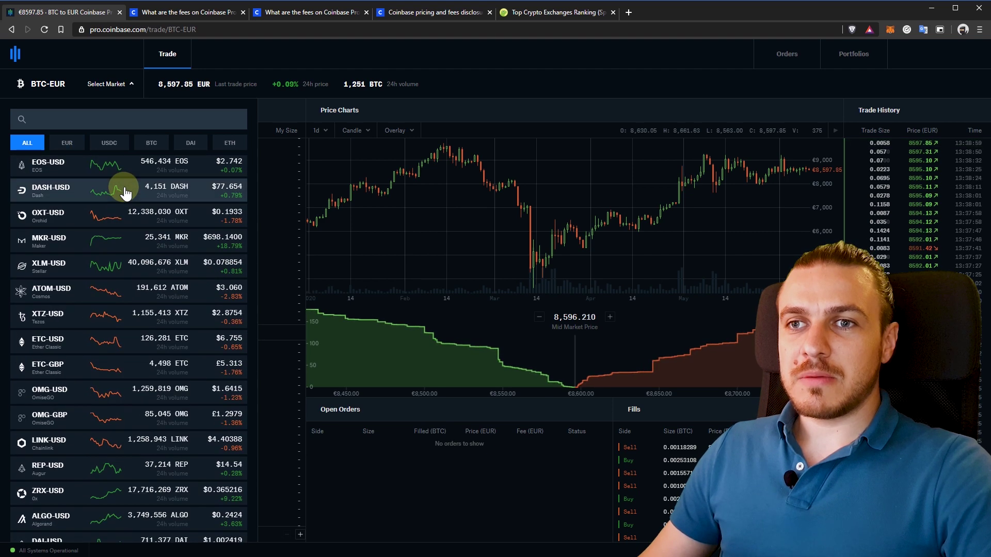
pyautogui.scroll(10, 125, 192)
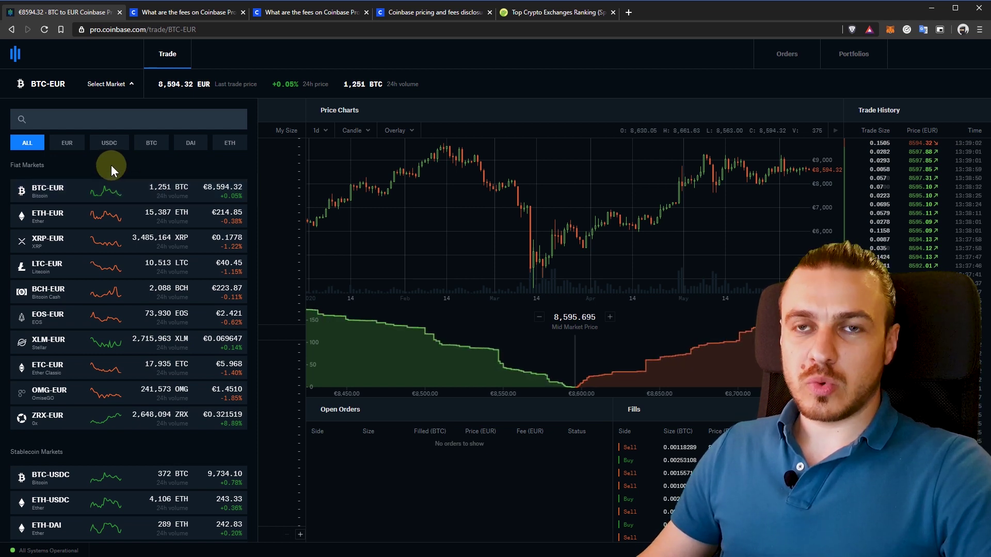
pyautogui.click(69, 145)
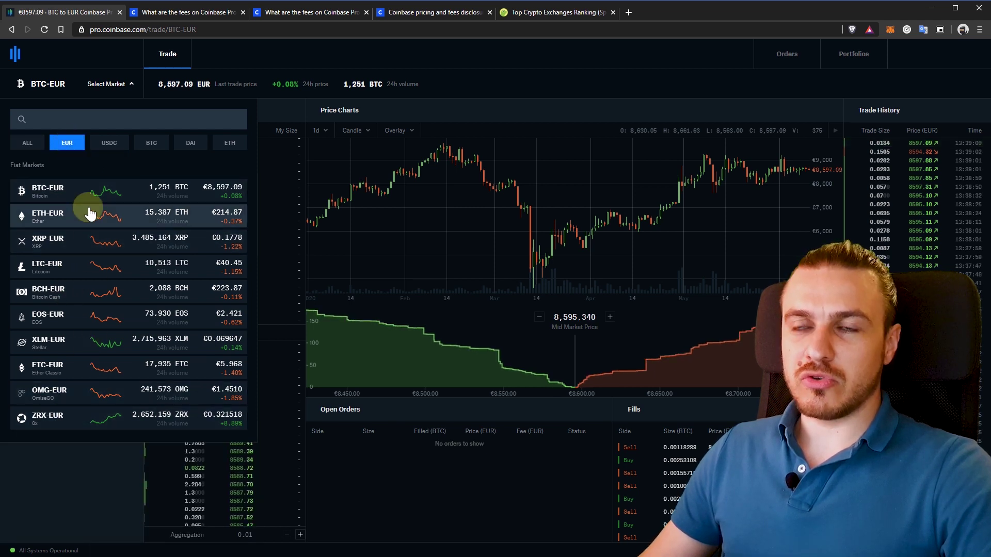
pyautogui.click(109, 147)
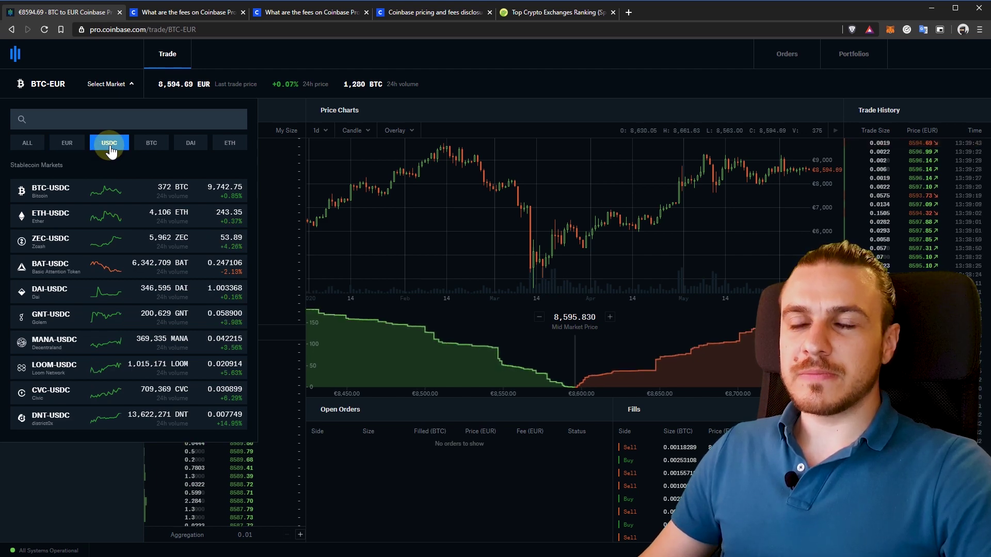
pyautogui.click(149, 146)
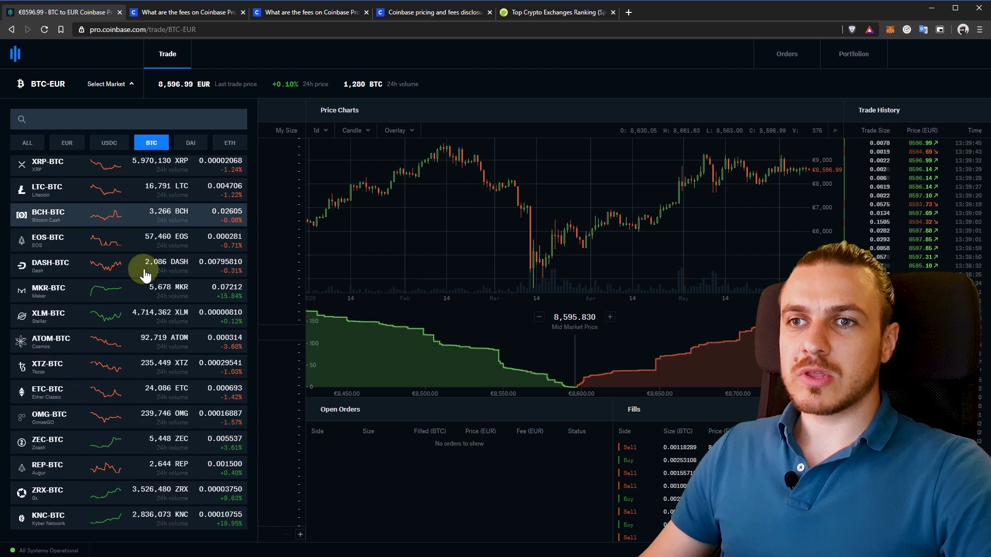
pyautogui.click(186, 142)
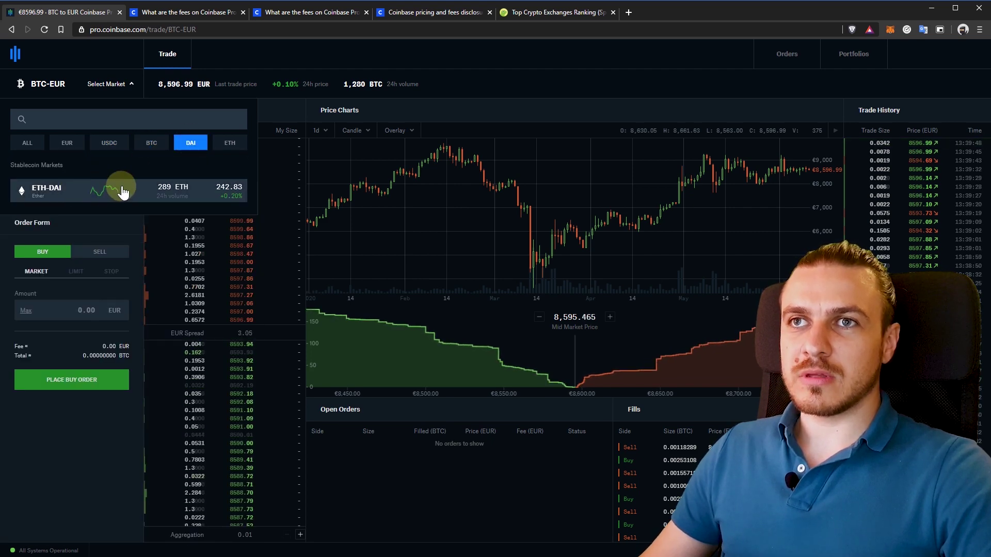
pyautogui.click(227, 145)
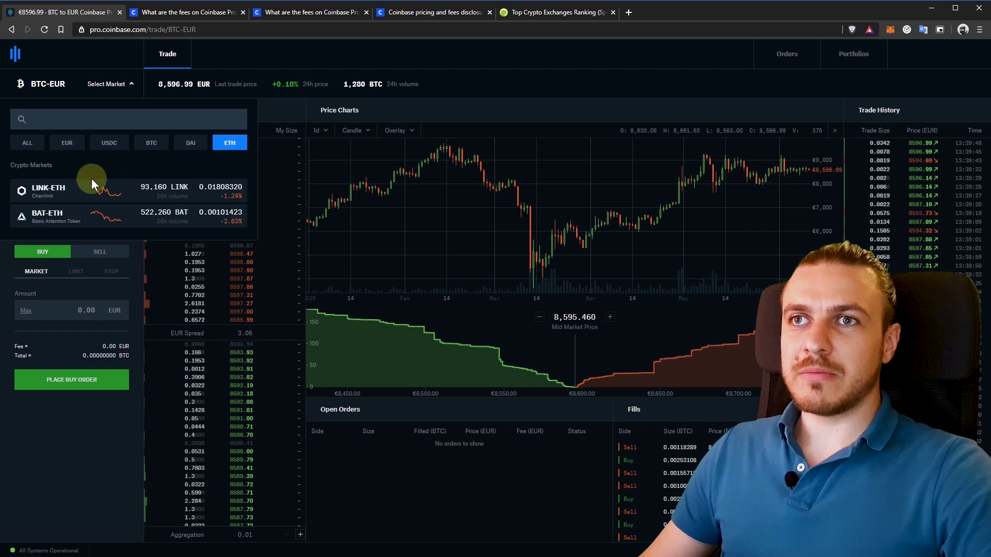
pyautogui.click(144, 147)
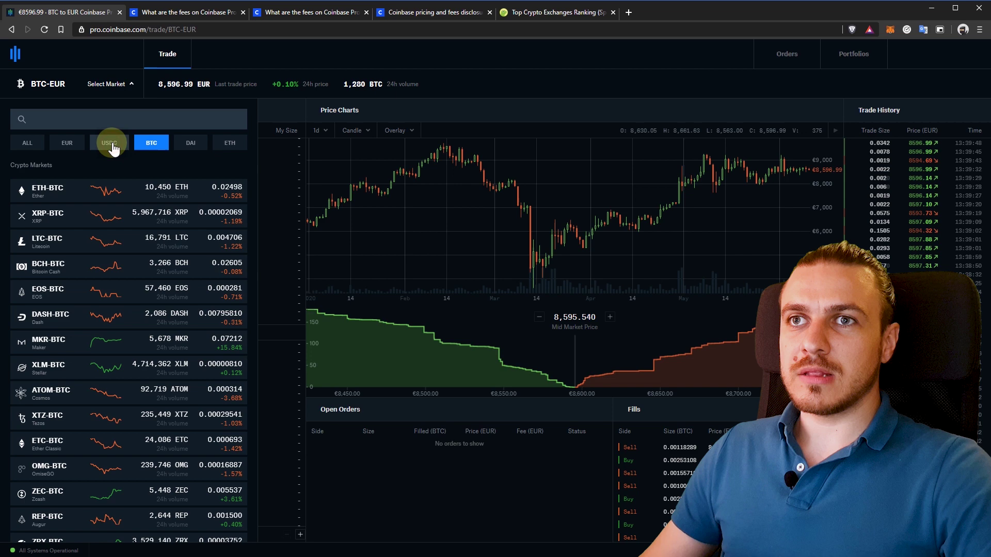
pyautogui.click(111, 146)
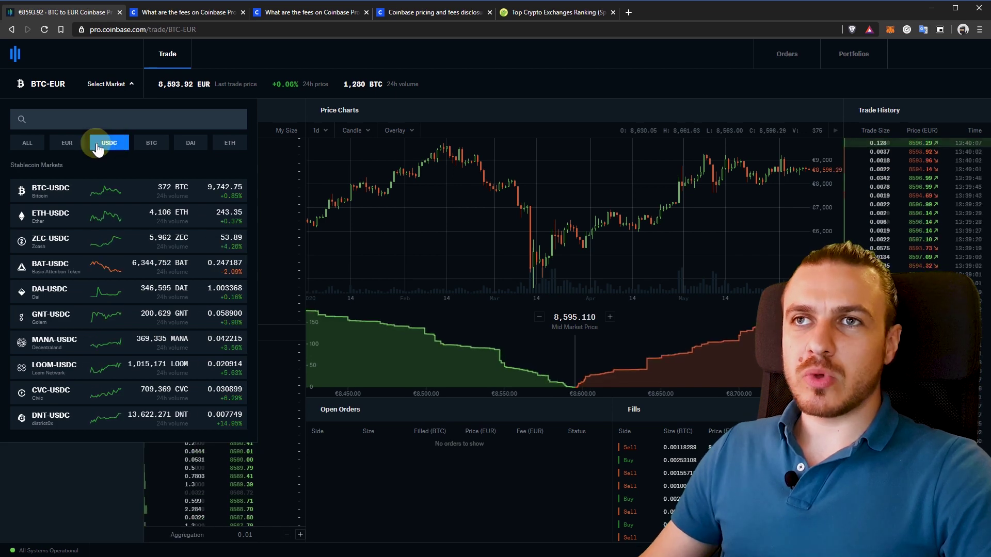
pyautogui.click(163, 94)
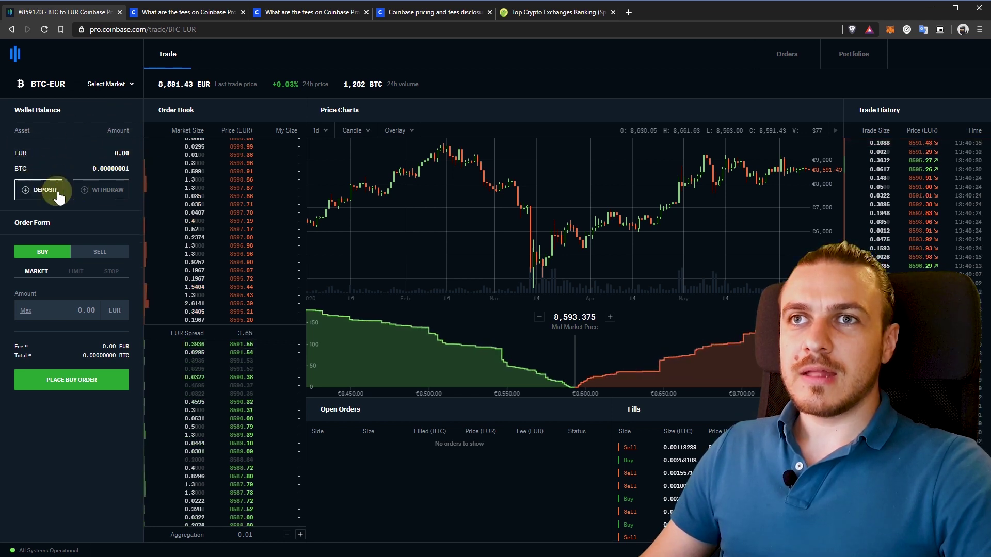
# Begin a EUR deposit by SEPA Transfer and close the pricing and fees disclosure tab.
pyautogui.click(32, 200)
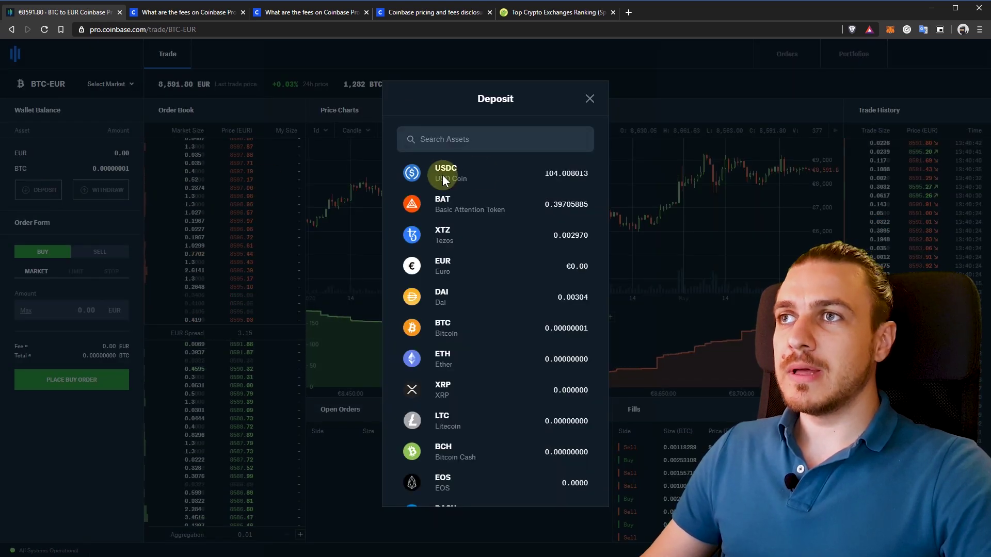
pyautogui.click(498, 140)
pyautogui.click(482, 272)
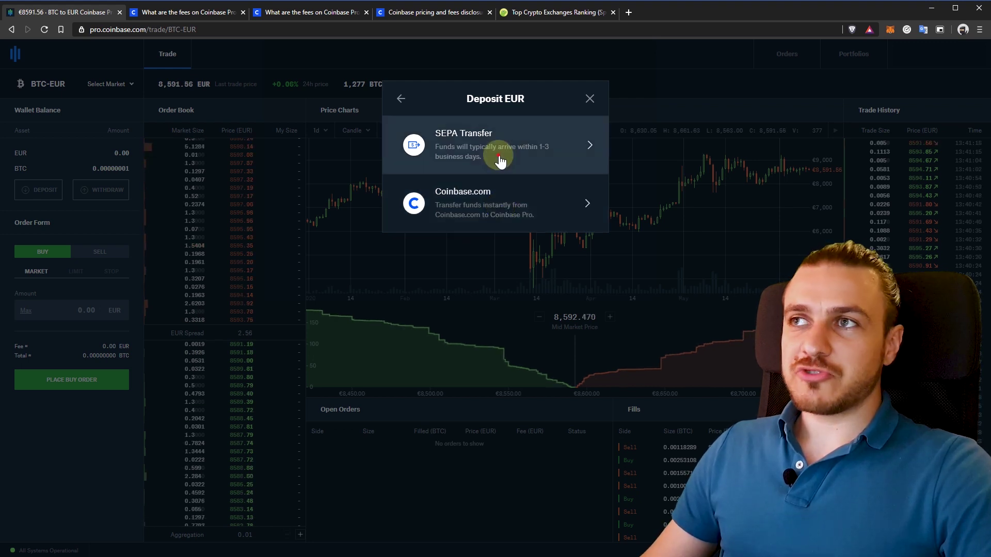
pyautogui.click(500, 161)
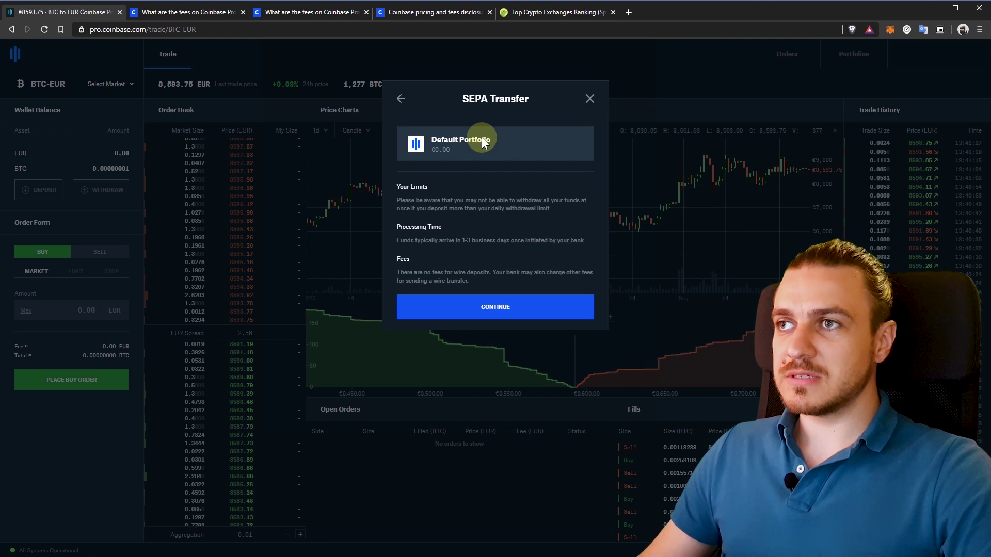
pyautogui.click(489, 12)
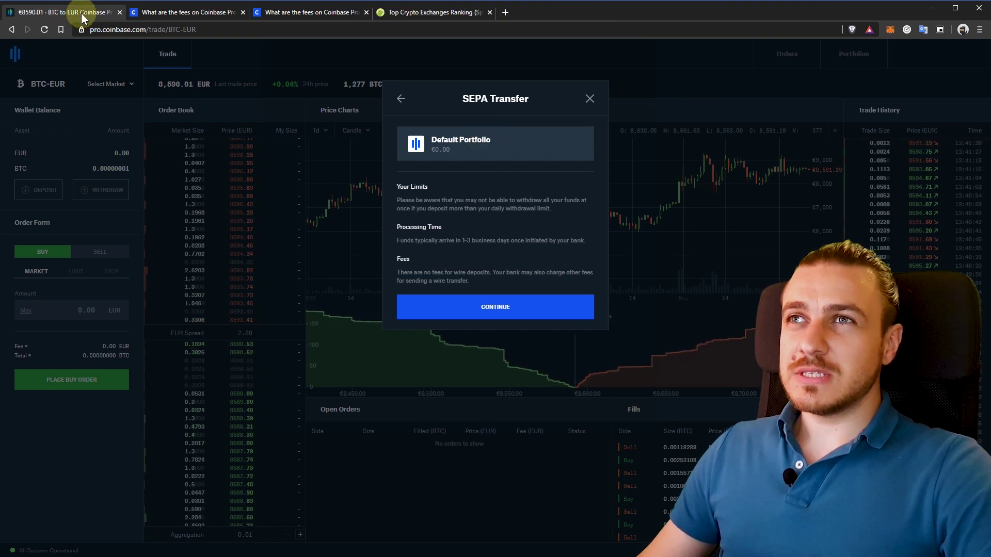
# Check the €0.15 SEPA fee on the help page, then continue to the SEPA bank details.
pyautogui.click(305, 12)
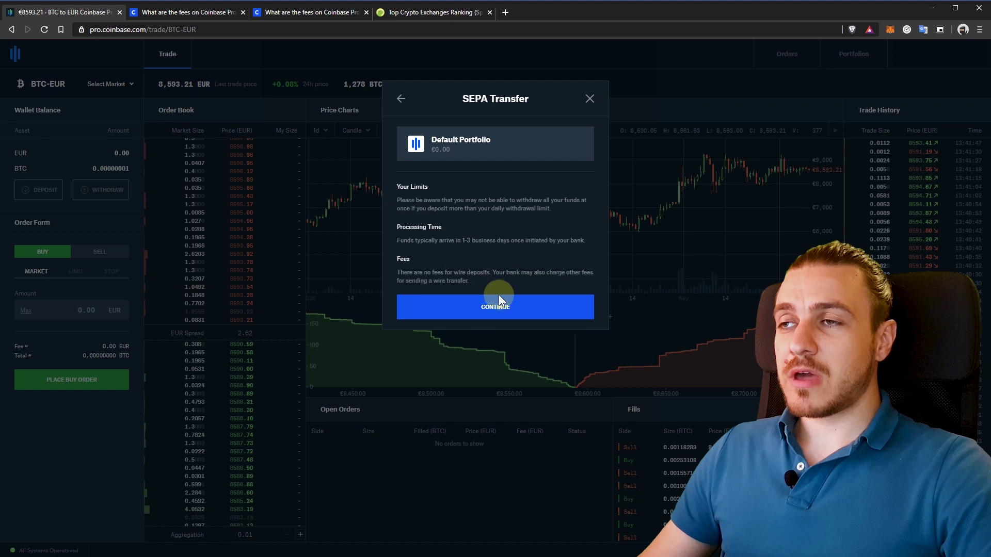
pyautogui.click(499, 302)
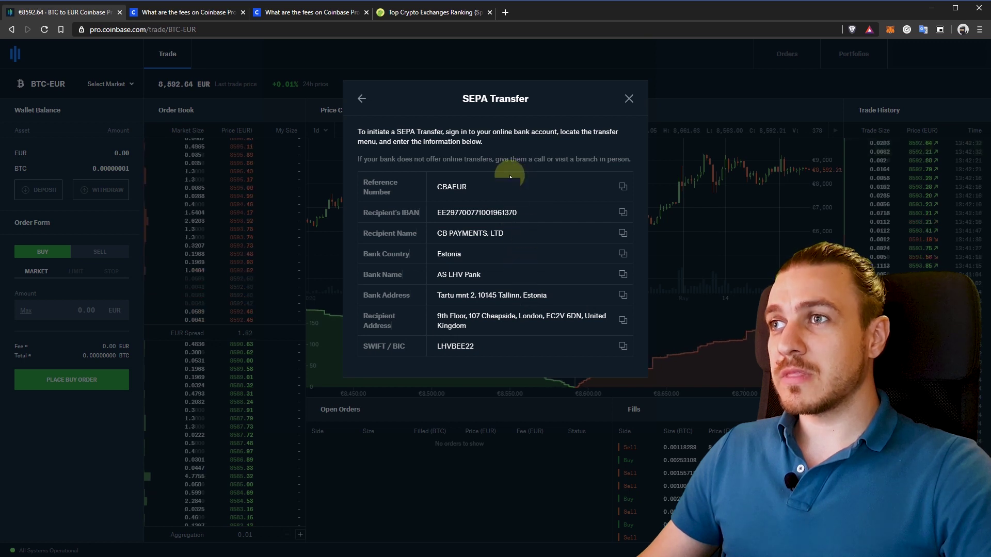
# Select the SEPA reference number, then step back to the deposit method choice.
pyautogui.moveTo(467, 187); pyautogui.dragTo(439, 189)
pyautogui.click(556, 181)
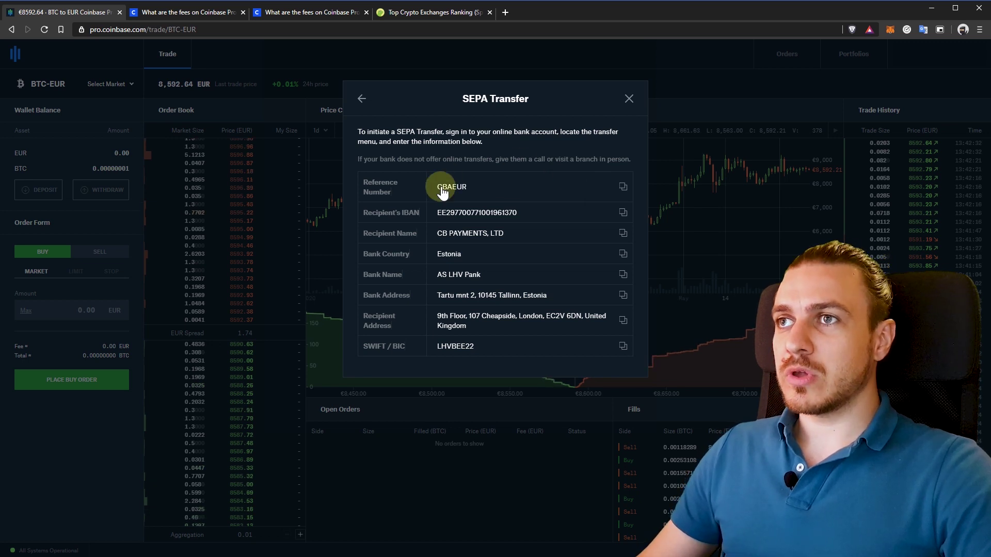
pyautogui.click(361, 98)
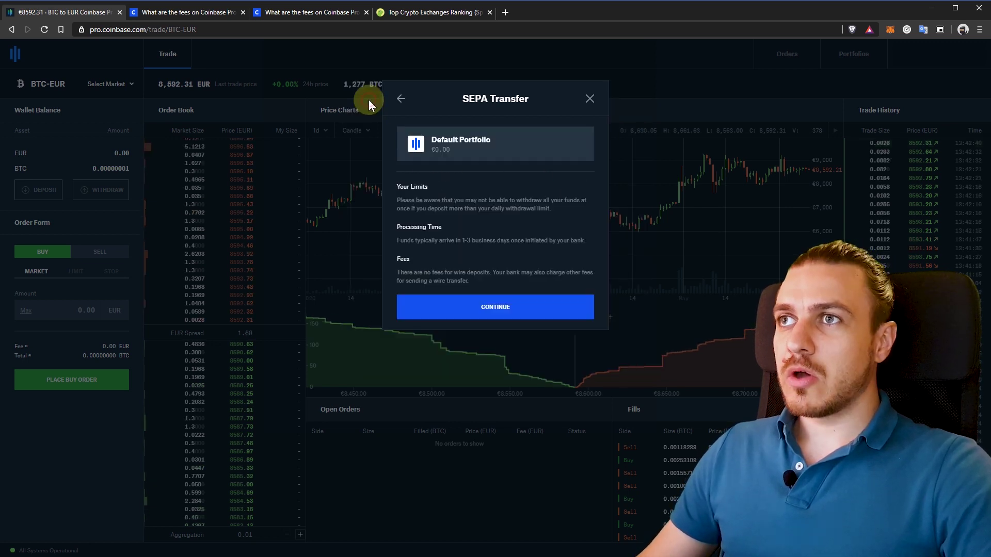
pyautogui.click(401, 99)
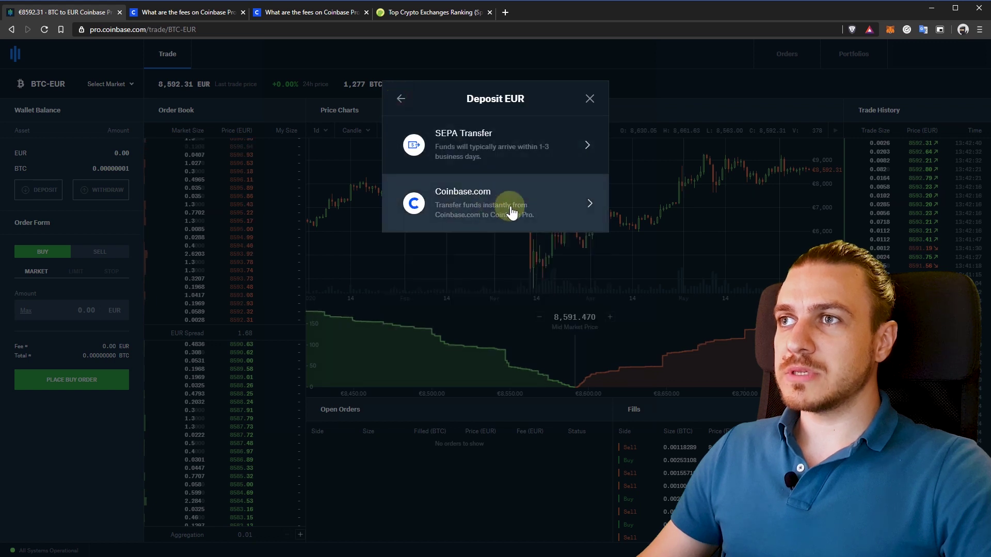
# Deposit the full €10.11 from Coinbase.com into the Default Portfolio.
pyautogui.click(467, 202)
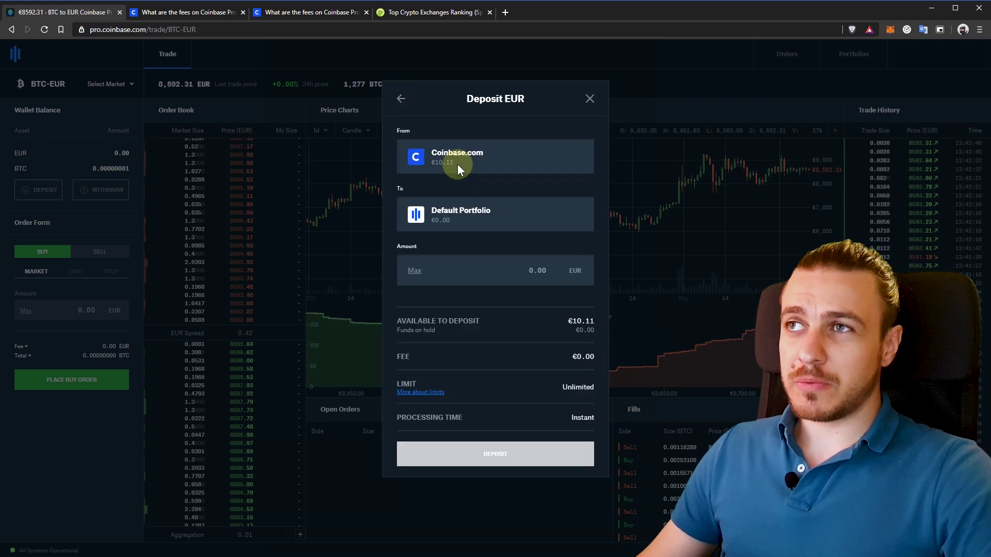
pyautogui.click(414, 272)
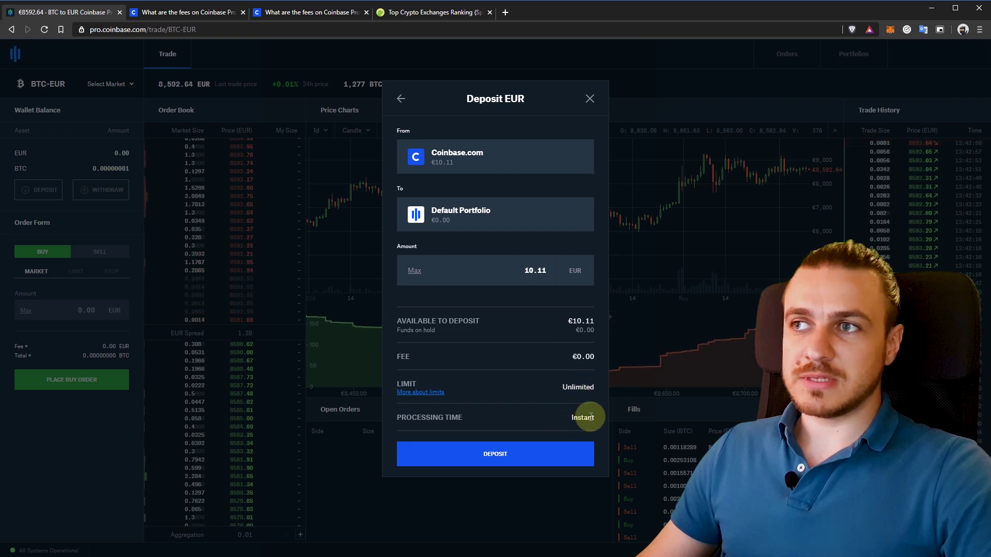
pyautogui.click(514, 456)
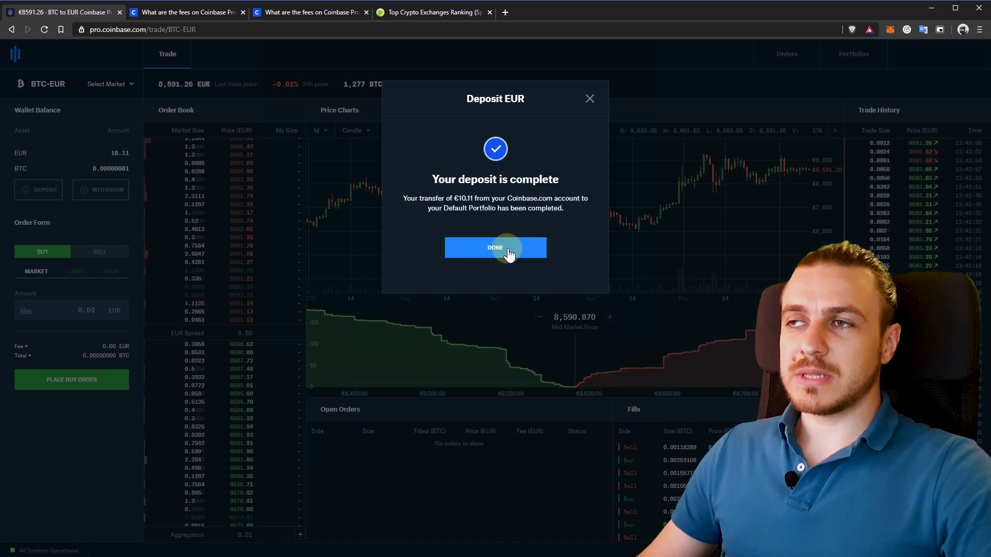
pyautogui.click(507, 248)
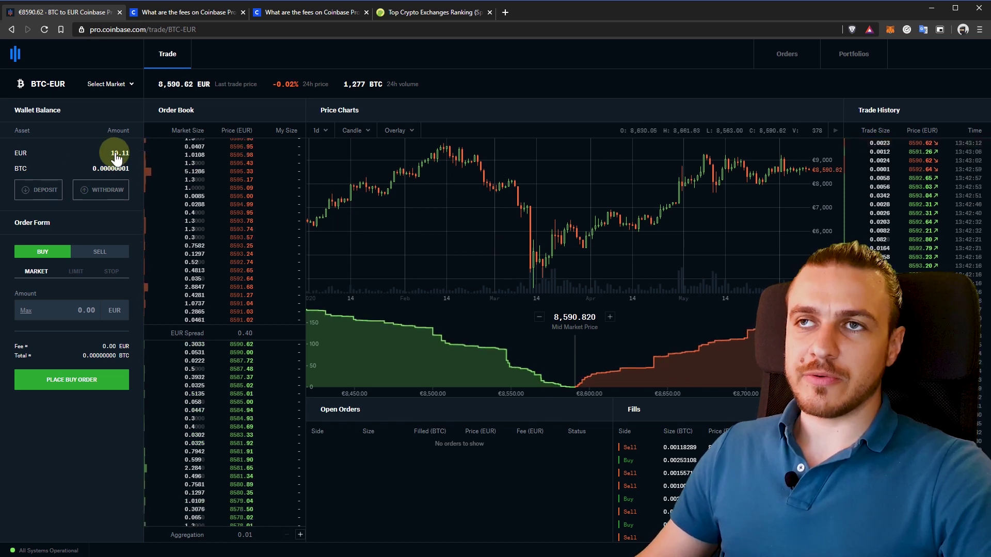
# View the BTC deposit crypto address and QR code, then close the deposit window.
pyautogui.click(44, 196)
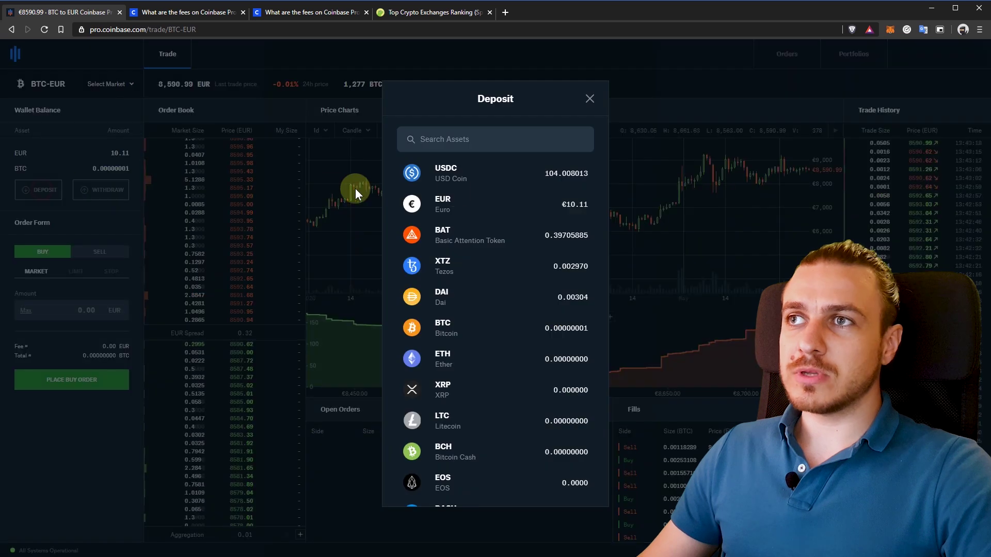
pyautogui.click(473, 323)
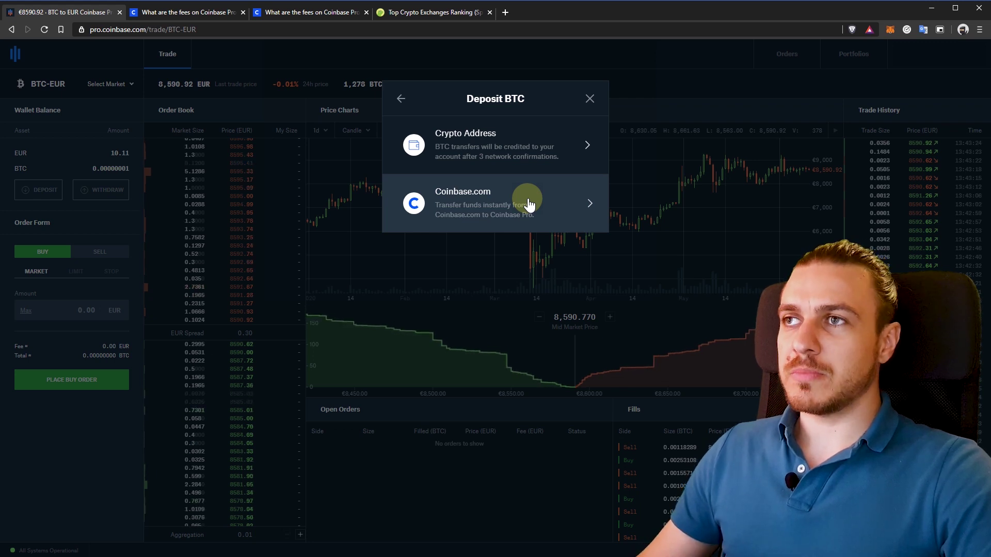
pyautogui.click(526, 142)
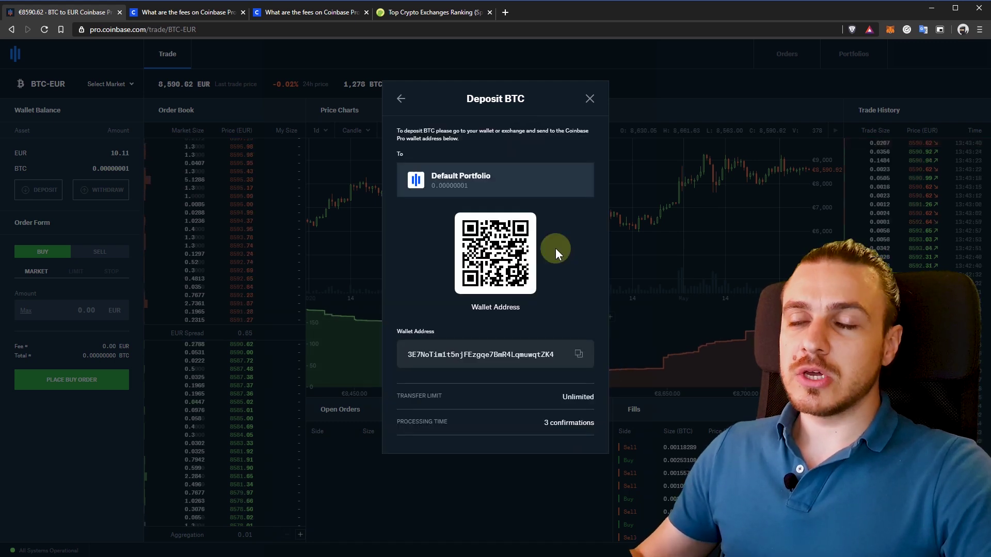
pyautogui.press('Escape')
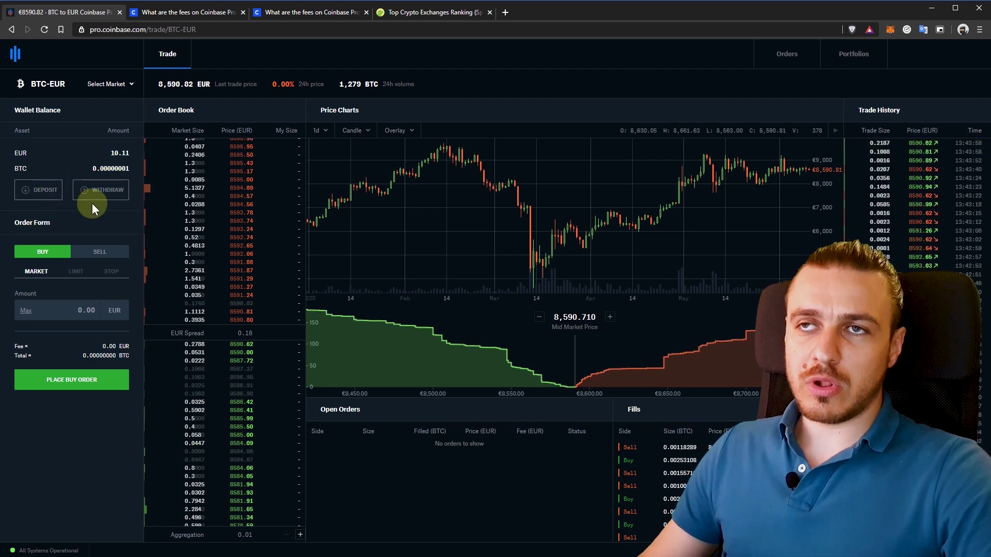
# Open the Withdraw BTC to Crypto Address form from the Default Portfolio.
pyautogui.click(103, 191)
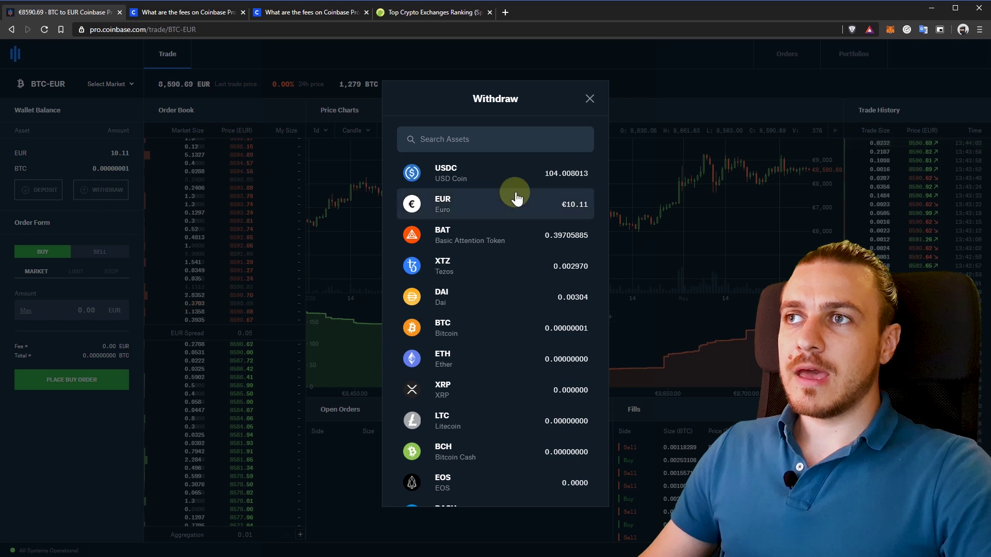
pyautogui.click(490, 330)
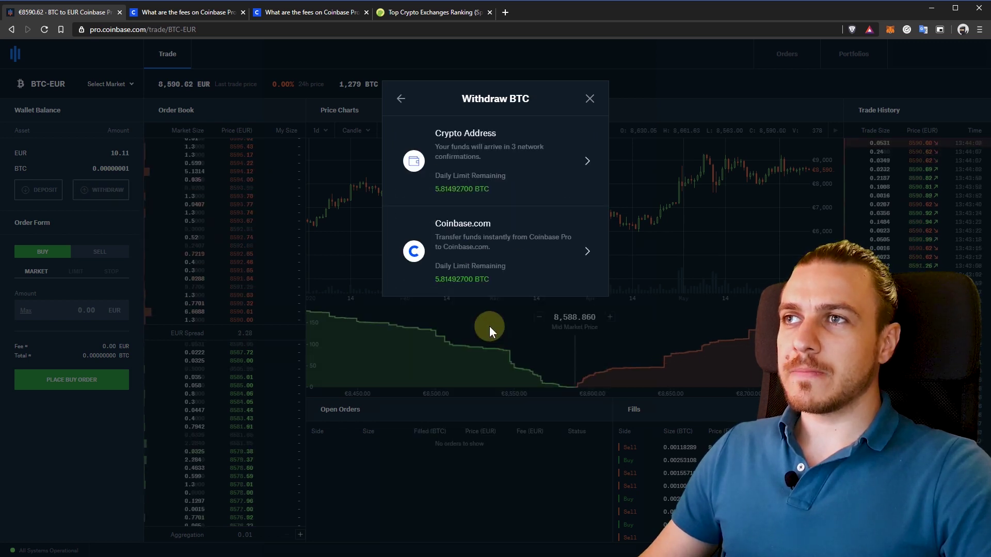
pyautogui.click(536, 138)
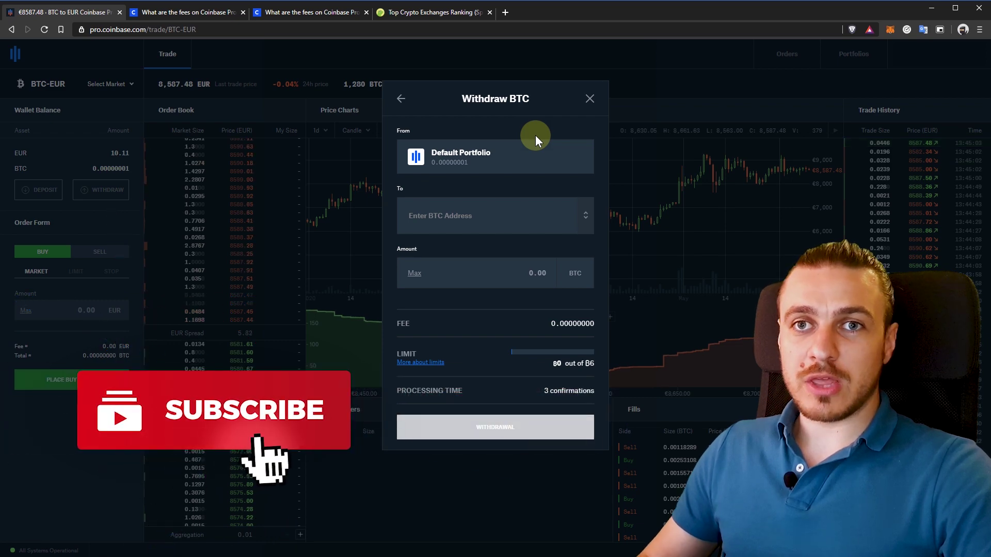
# View the EUR SEPA Transfer withdrawal form with its €0.15 fee, then close it.
pyautogui.click(401, 100)
pyautogui.click(401, 99)
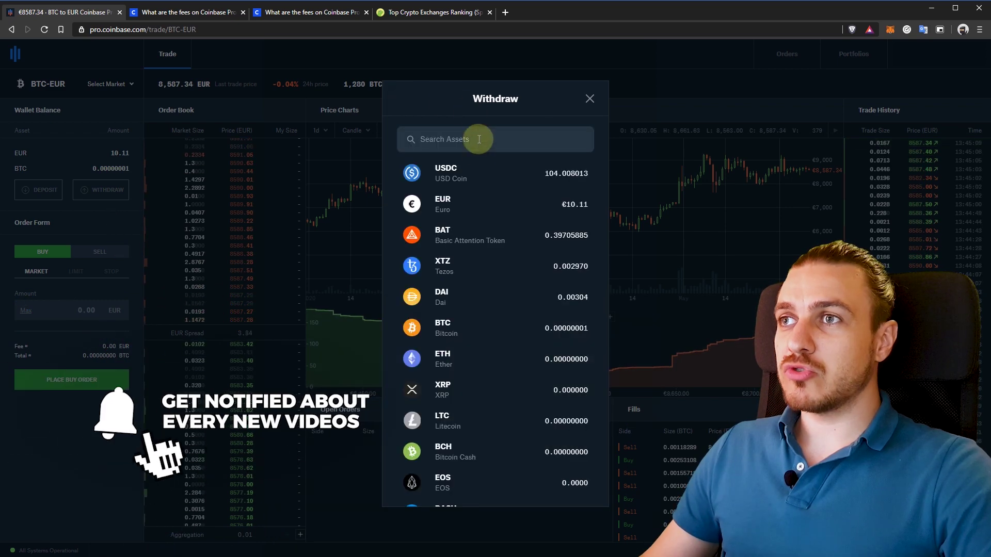
pyautogui.click(477, 197)
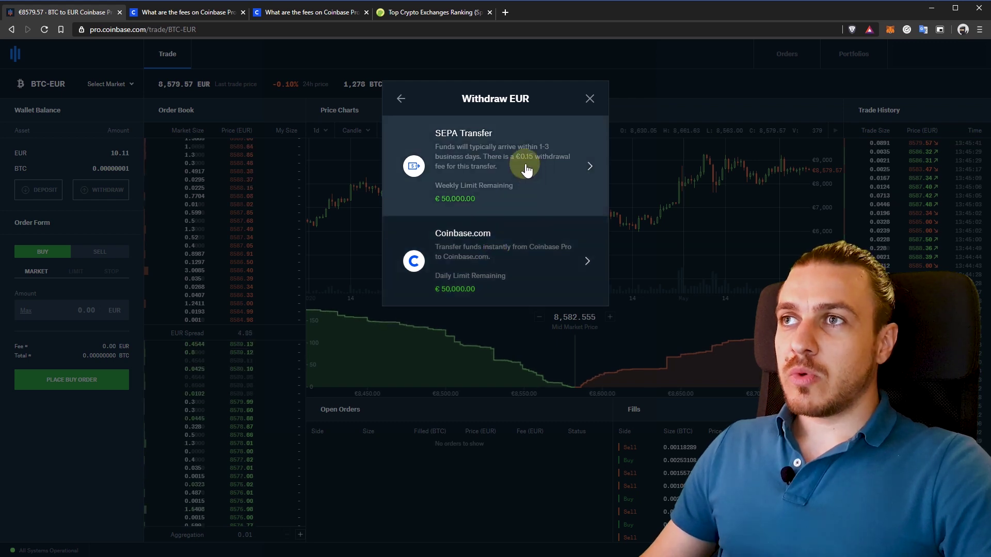
pyautogui.click(510, 154)
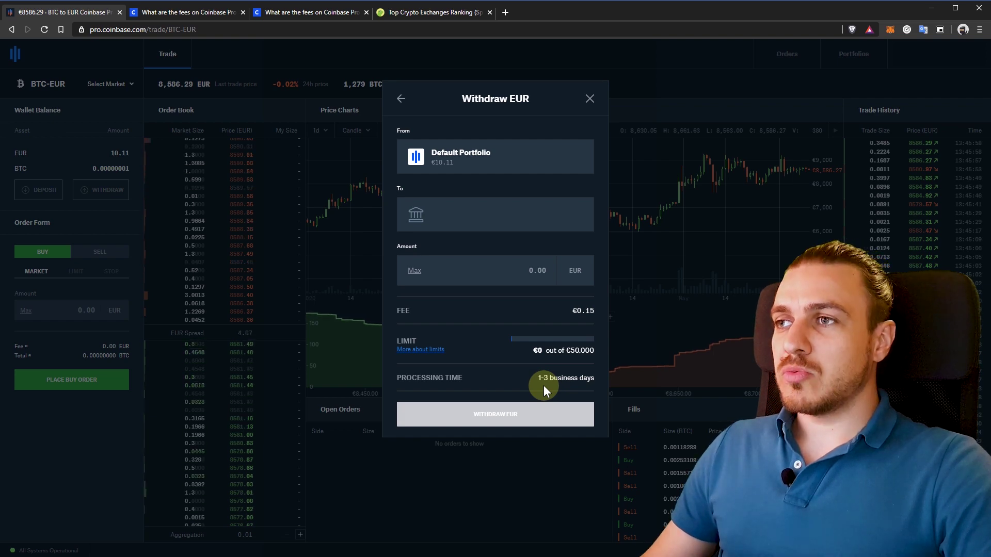
pyautogui.click(589, 98)
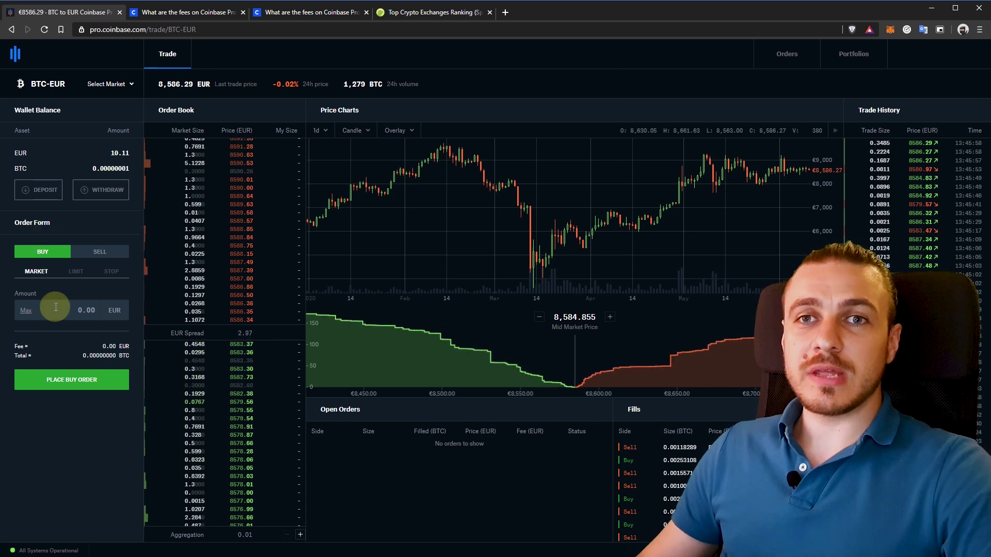
# Cycle the order form through Limit and Stop back to Market, noting the last trade price.
pyautogui.click(76, 272)
pyautogui.click(111, 271)
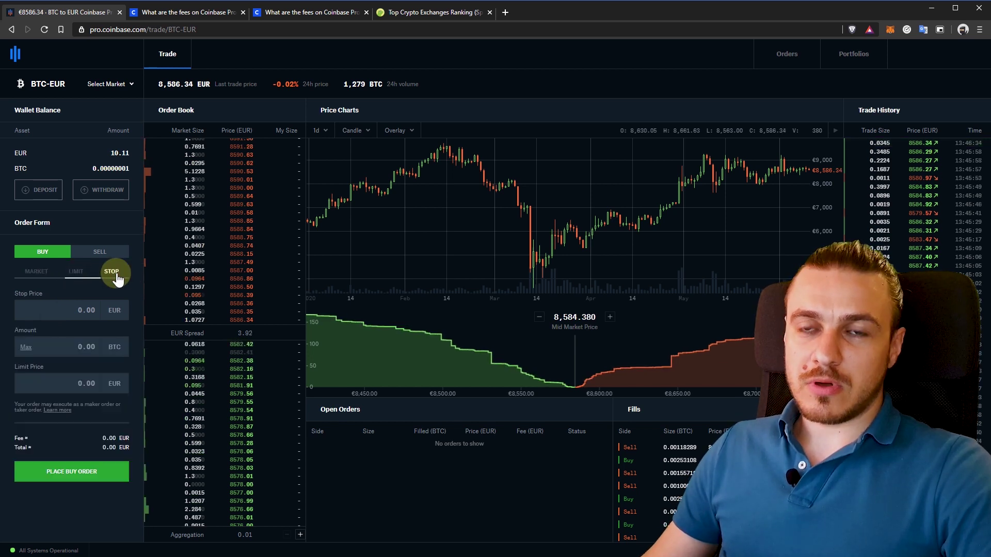
pyautogui.click(36, 277)
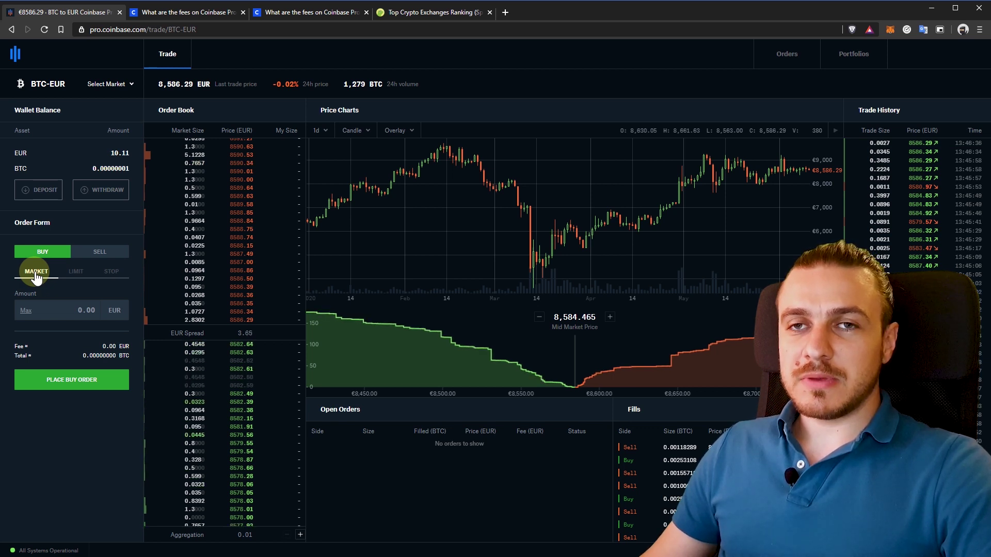
pyautogui.moveTo(172, 84); pyautogui.dragTo(186, 88)
pyautogui.click(186, 89)
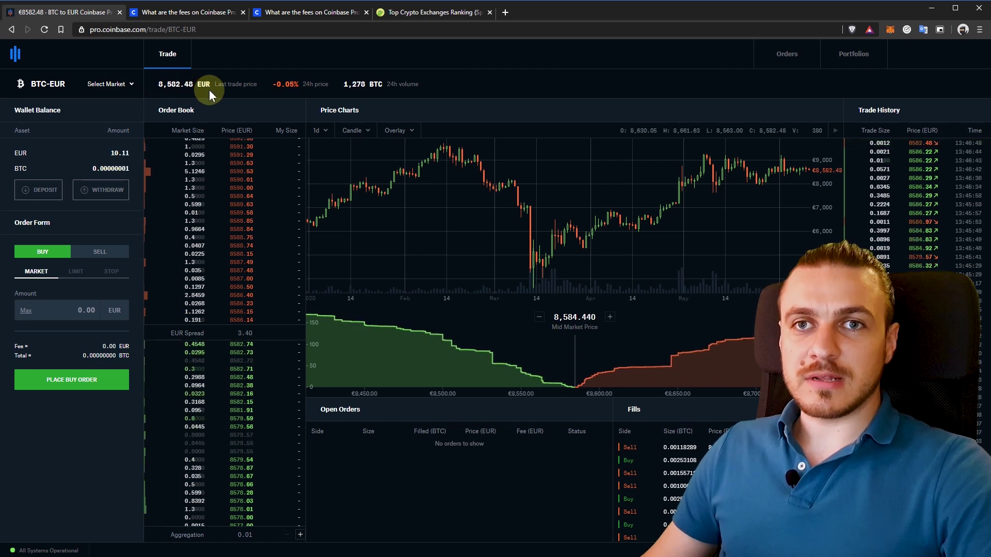
# Enter 10 EUR as the market buy amount and check the 0.05 EUR fee.
pyautogui.click(79, 311)
pyautogui.write('1')
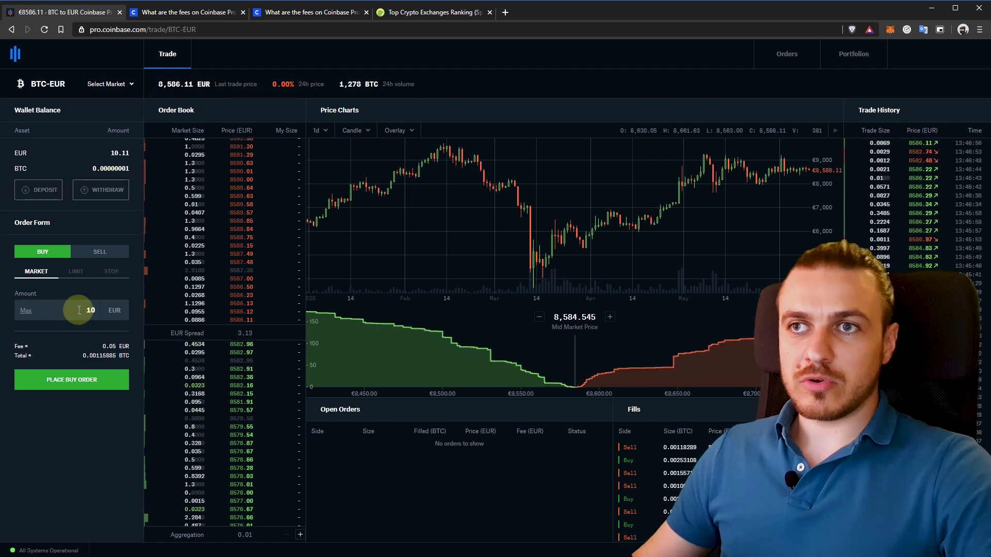
pyautogui.write('0')
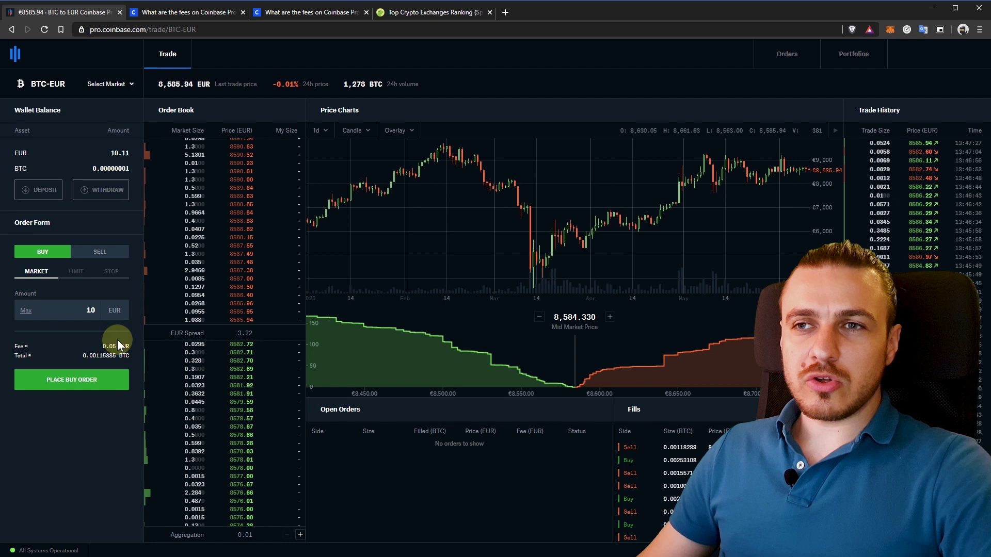
pyautogui.moveTo(102, 346); pyautogui.dragTo(127, 347)
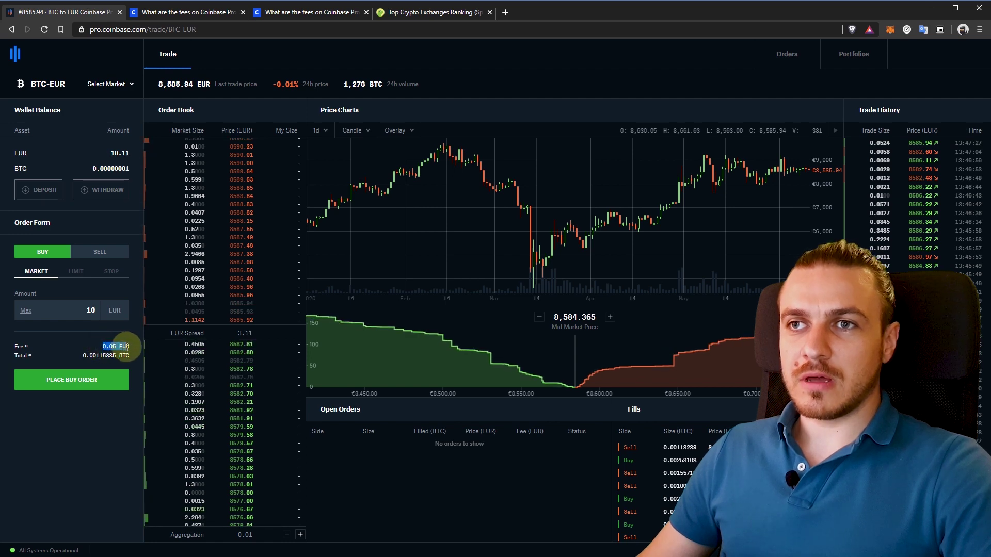
pyautogui.click(131, 348)
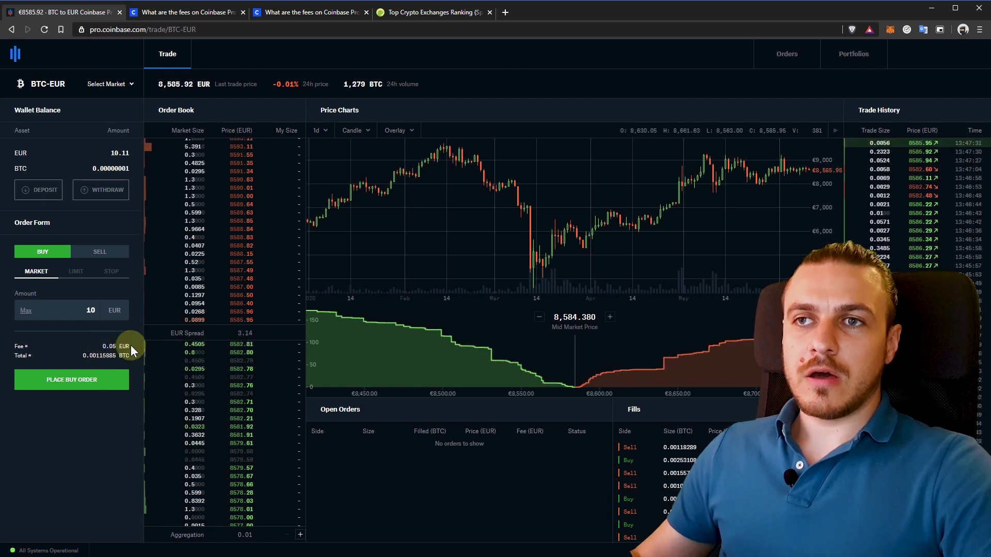
# Glance at the fees help page, then on BTC-EUR clear the order form and switch to Stop.
pyautogui.hotkey('ctrl', 'Tab')
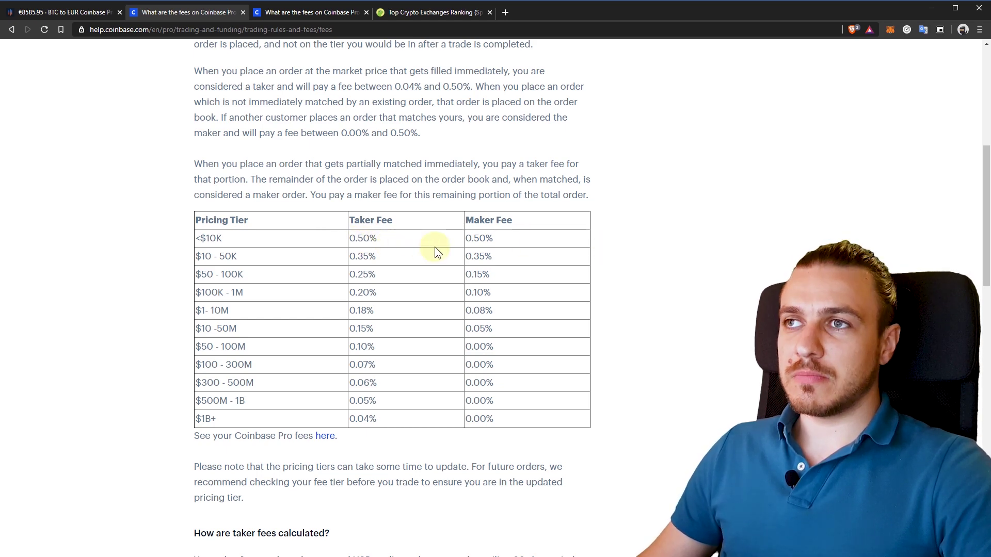
pyautogui.hotkey('ctrl', 'shift', 'Tab')
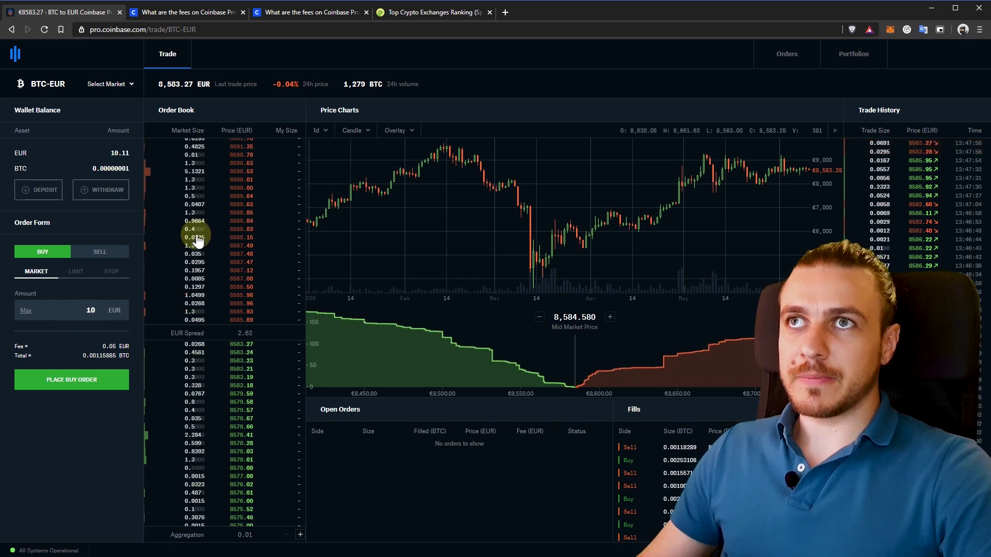
pyautogui.click(61, 270)
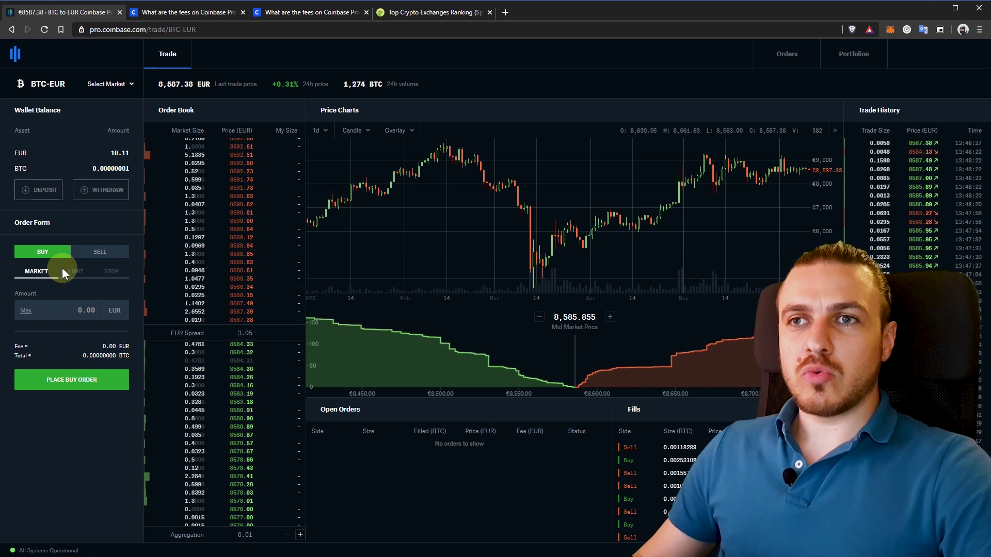
pyautogui.click(64, 274)
pyautogui.click(112, 273)
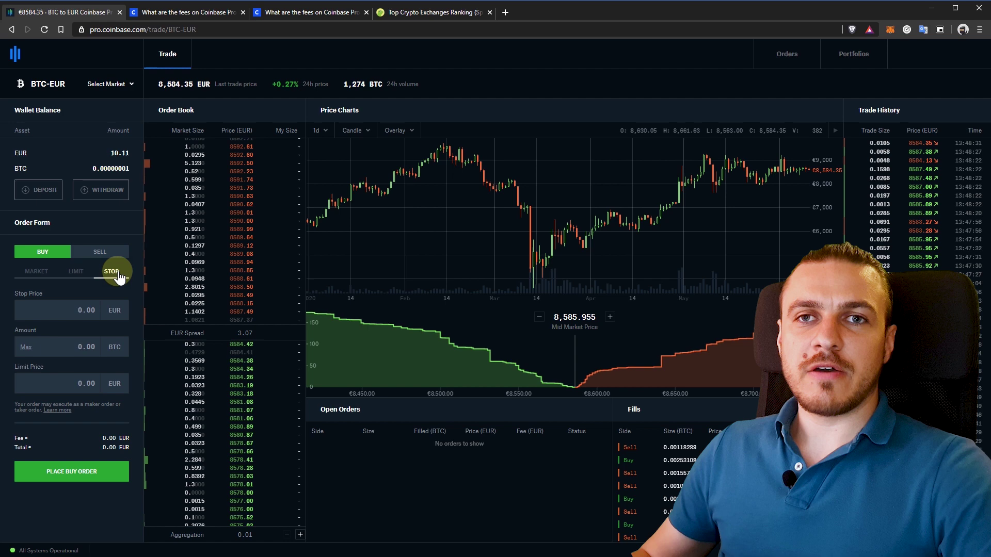
# Highlight the $50 - 100K fee tier row, then return to the BTC-EUR trade page.
pyautogui.click(194, 14)
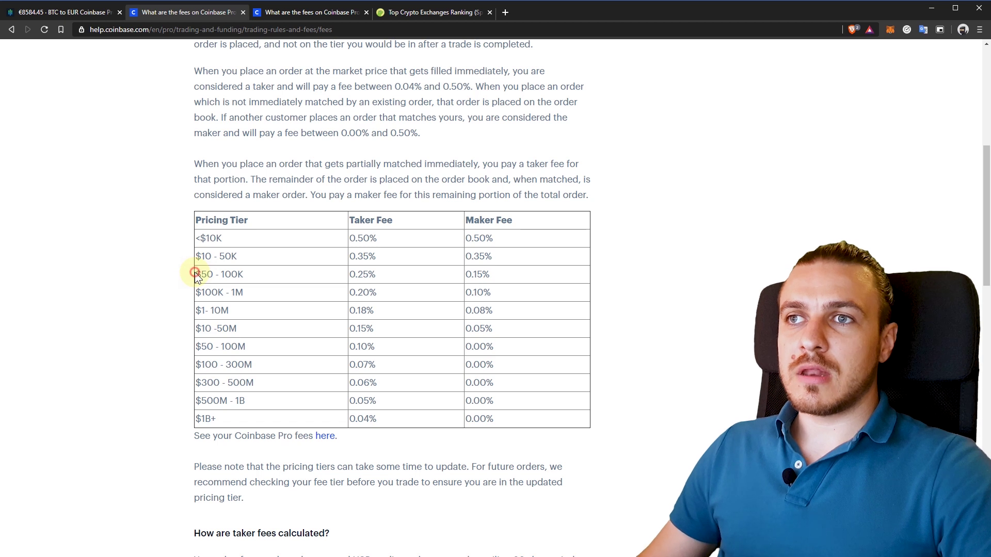
pyautogui.moveTo(197, 273); pyautogui.dragTo(509, 271)
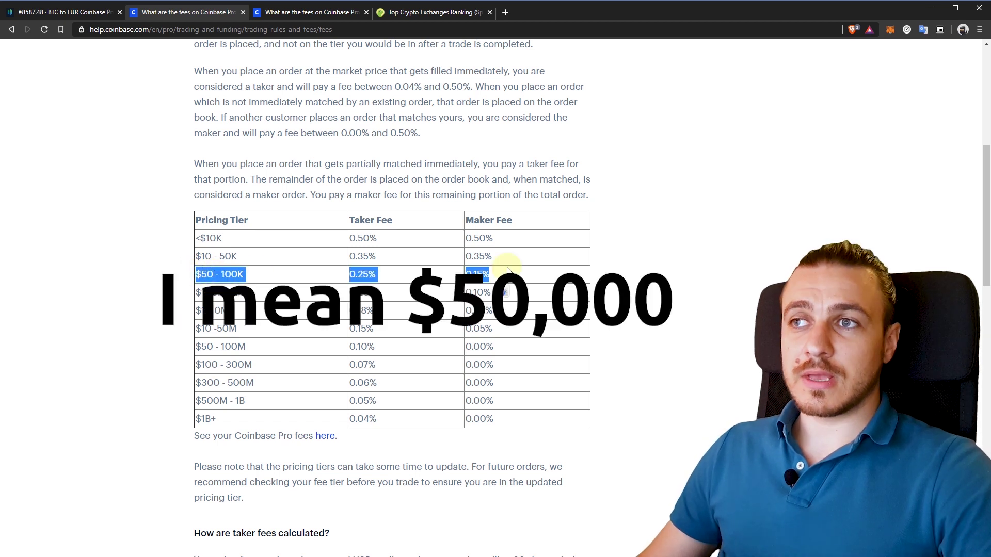
pyautogui.click(504, 255)
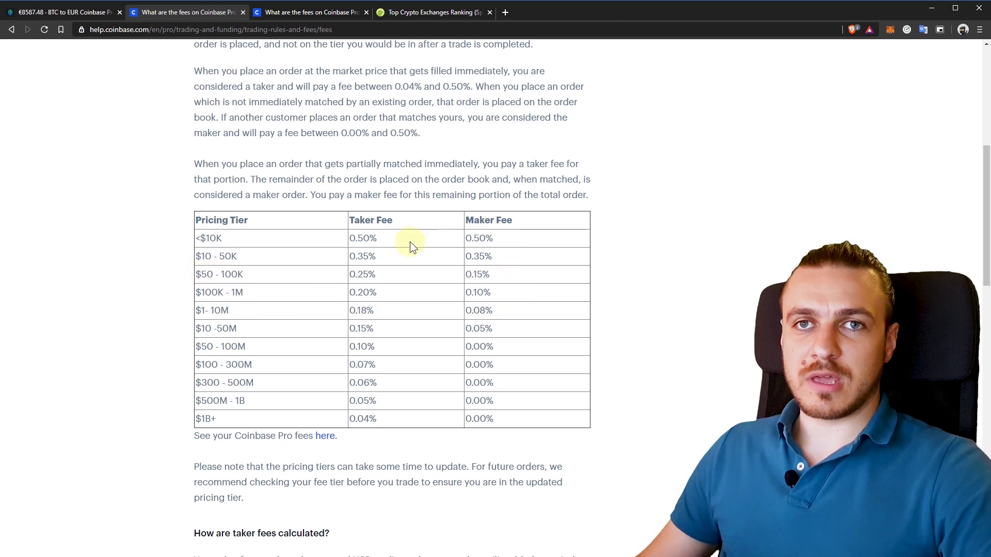
pyautogui.click(74, 15)
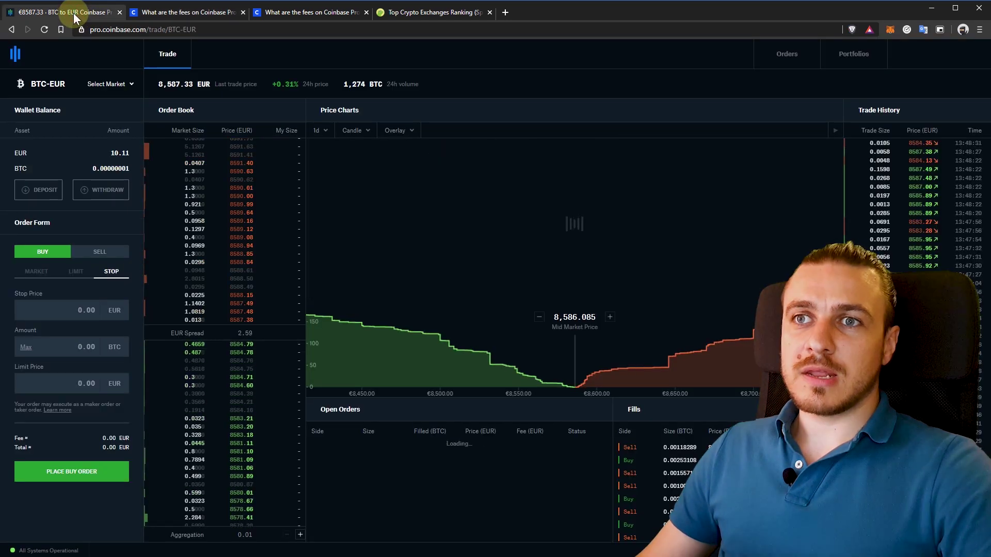
# Fill the limit buy form with 1 BTC at a limit price of 8500 EUR.
pyautogui.click(35, 273)
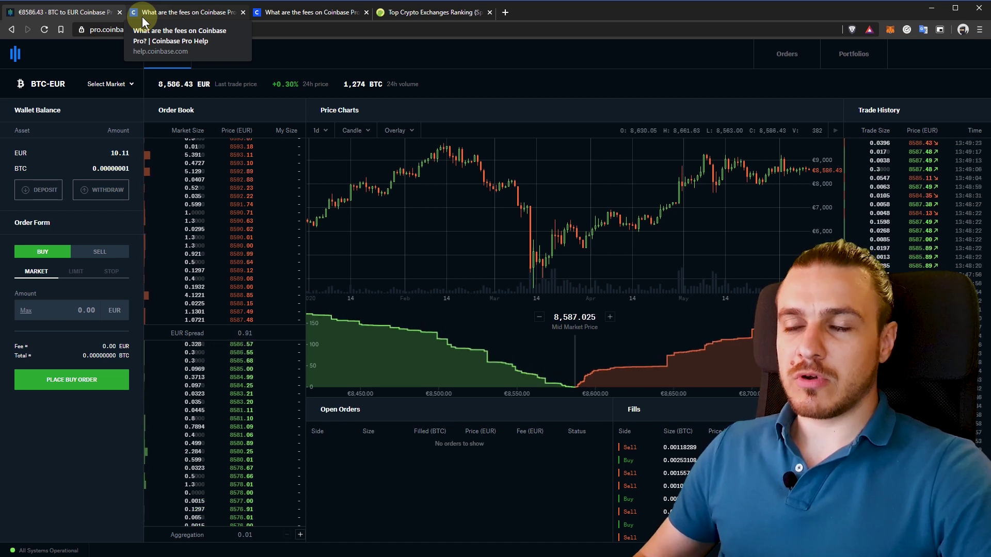
pyautogui.click(76, 271)
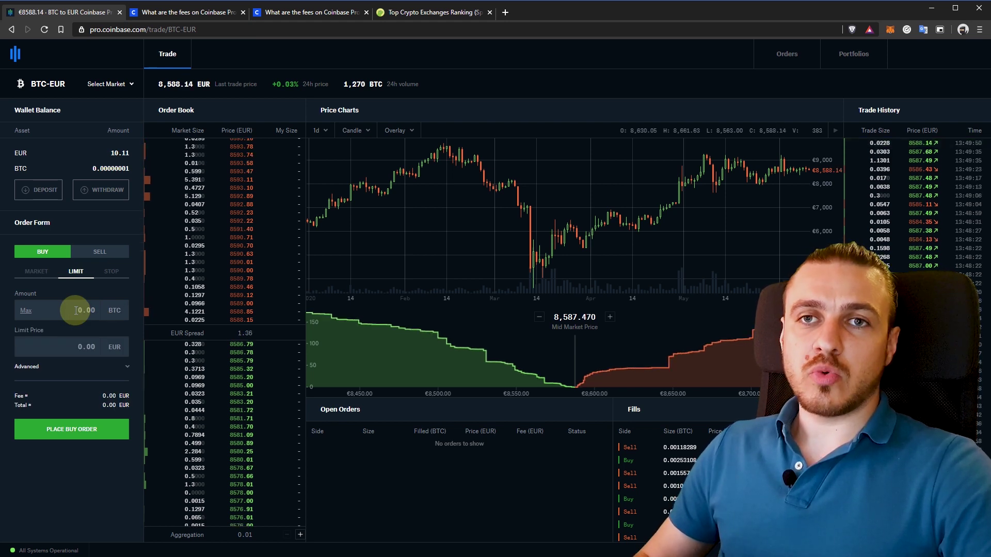
pyautogui.click(86, 310)
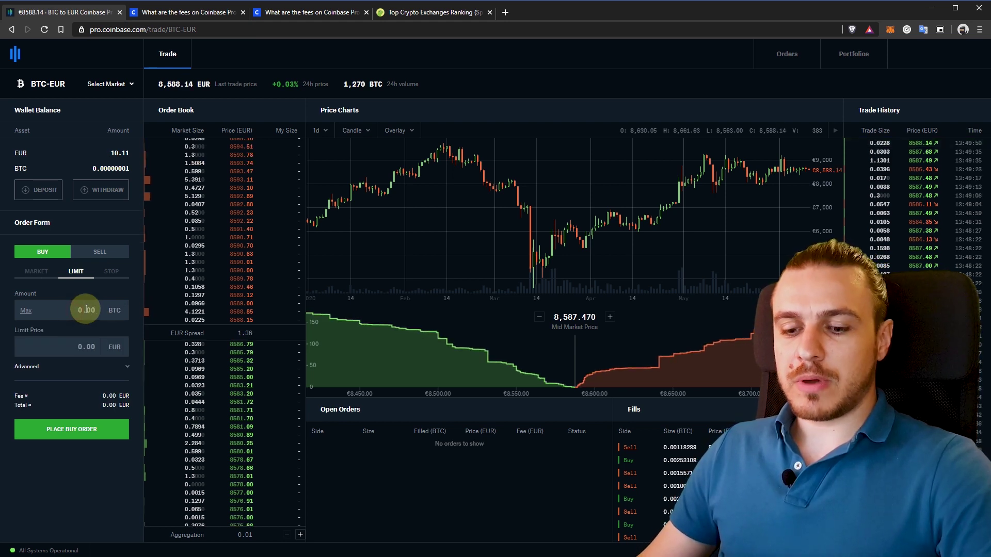
pyautogui.write('1')
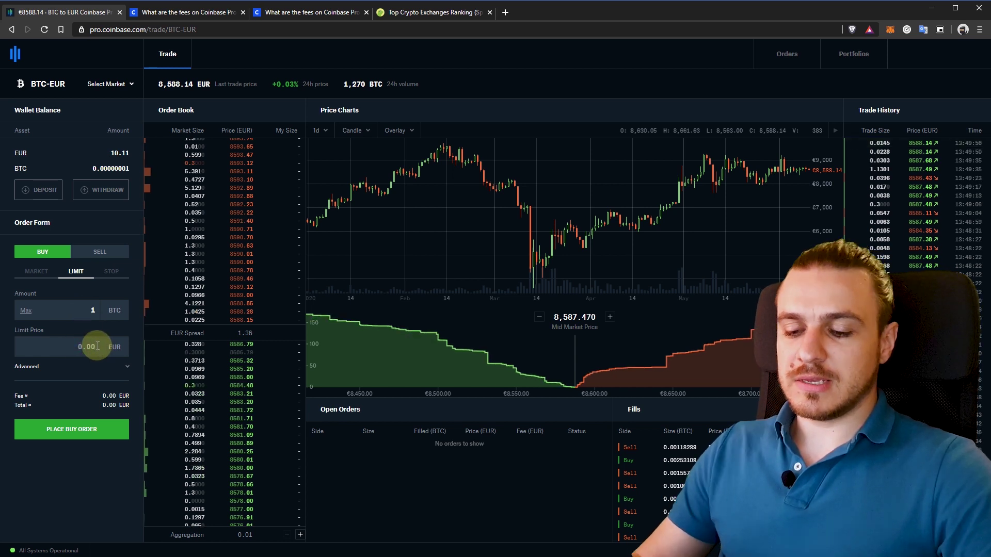
pyautogui.click(97, 346)
pyautogui.write('5000')
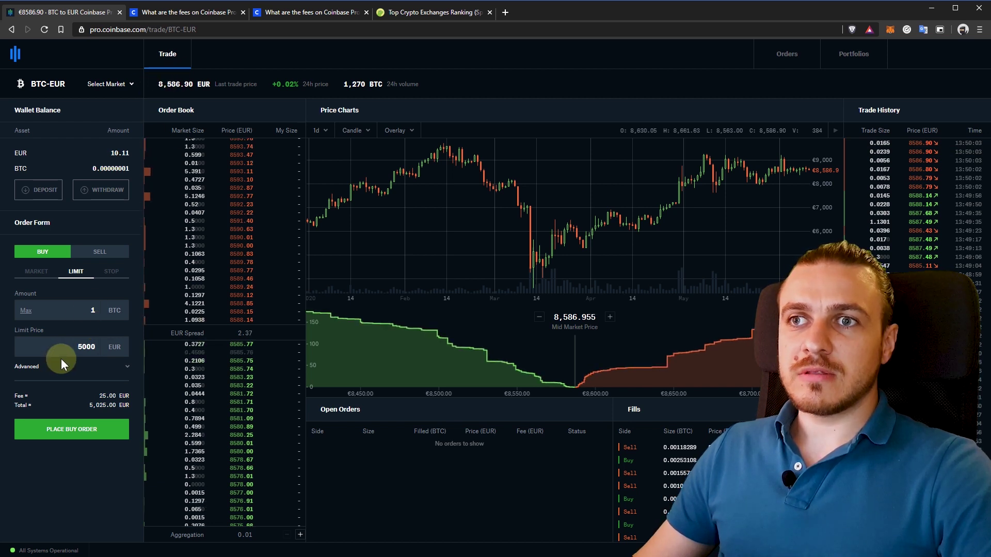
pyautogui.moveTo(61, 355); pyautogui.dragTo(142, 344)
pyautogui.write('8500')
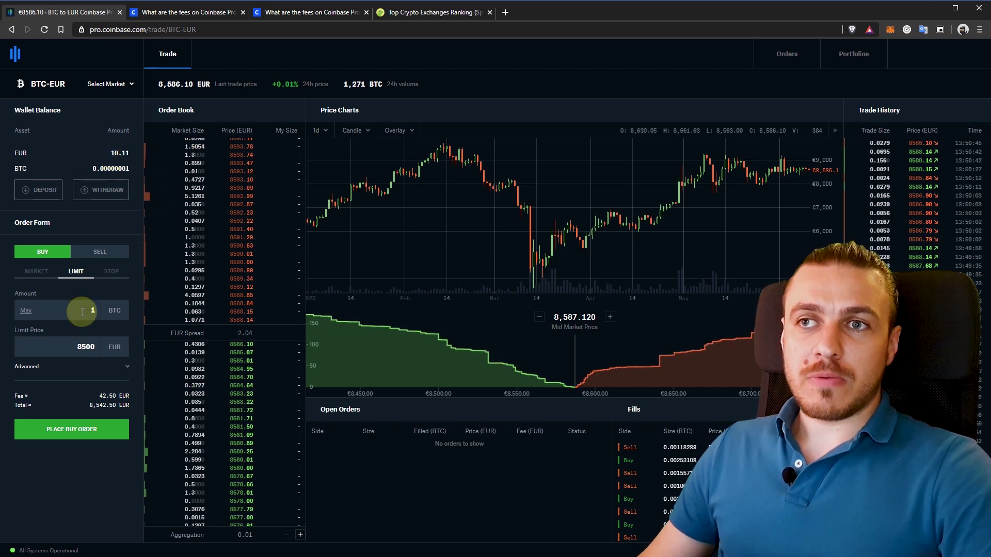
# Search '10 eur to btc' in a new tab and copy the 0.0012 BTC result.
pyautogui.click(509, 14)
pyautogui.write('10 eur')
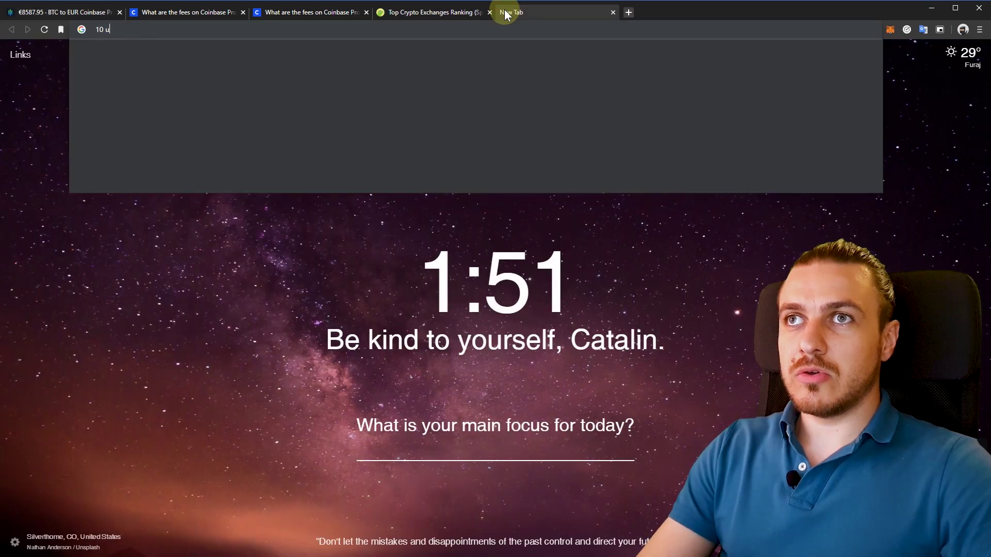
pyautogui.write(' to')
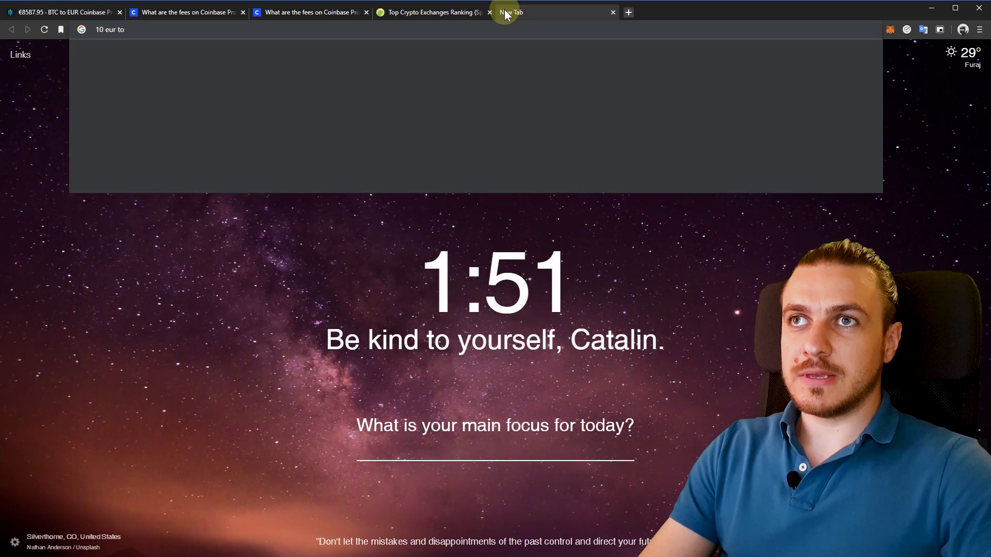
pyautogui.write(' btc')
pyautogui.press('Return')
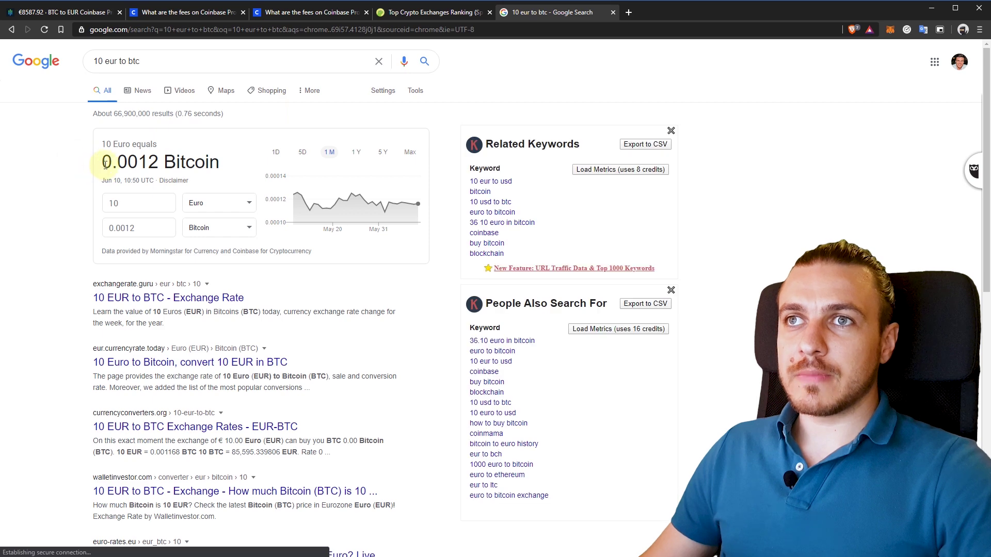
pyautogui.moveTo(105, 164); pyautogui.dragTo(161, 164)
pyautogui.hotkey('ctrl', 'c')
pyautogui.hotkey('ctrl', '1')
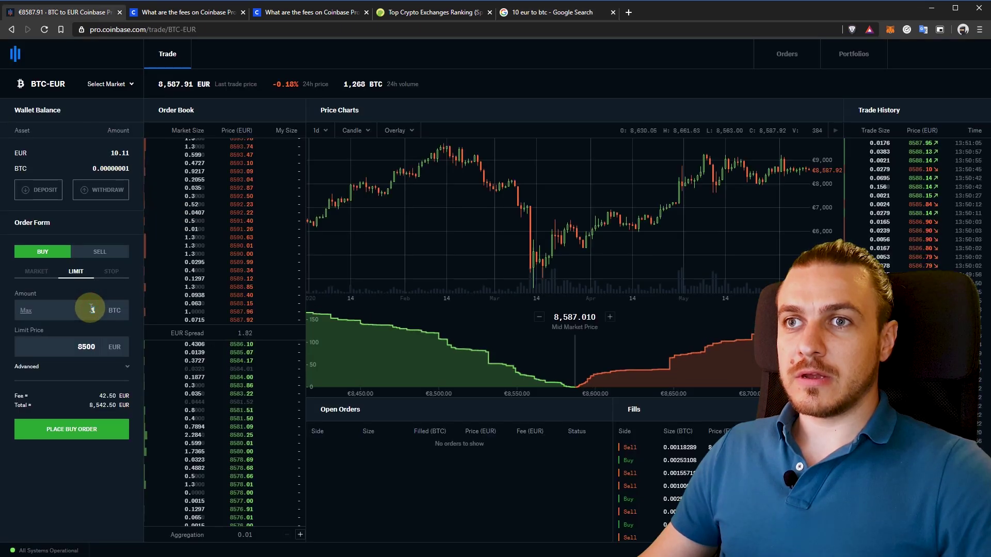
# Paste 0.0012 as the amount, adjust it to 0.00115 BTC, and place the 8500 EUR limit buy.
pyautogui.click(92, 308)
pyautogui.hotkey('ctrl', 'v')
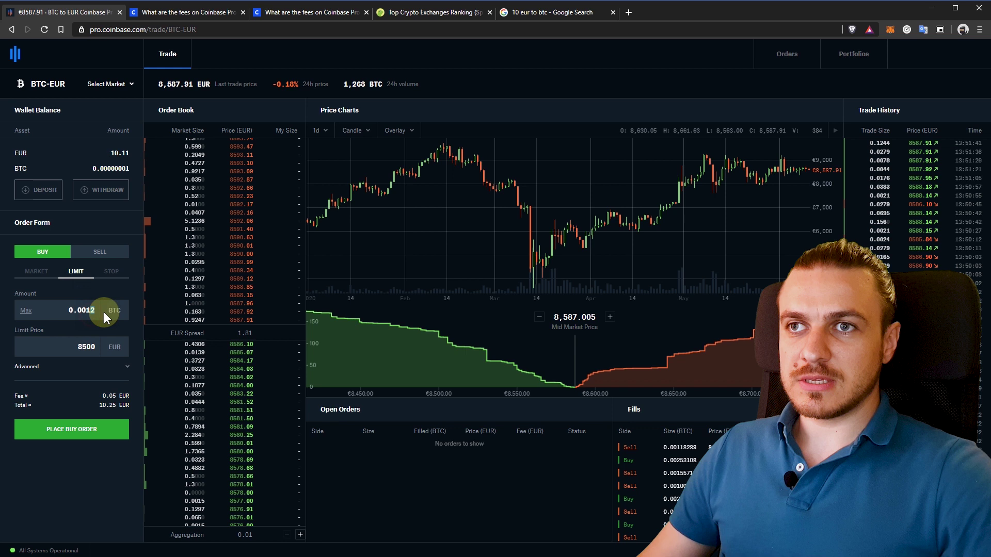
pyautogui.press('BackSpace')
pyautogui.write('18')
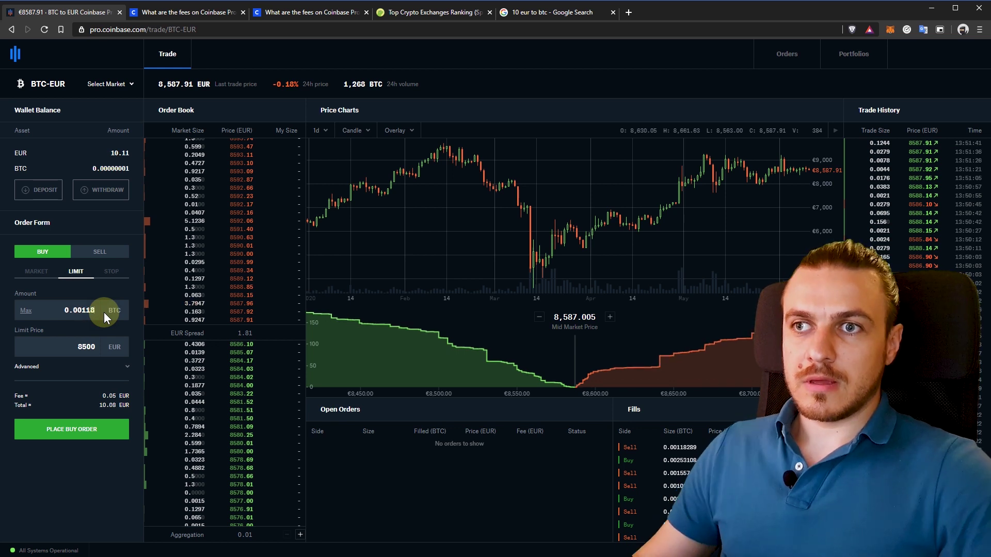
pyautogui.press('BackSpace')
pyautogui.write('5')
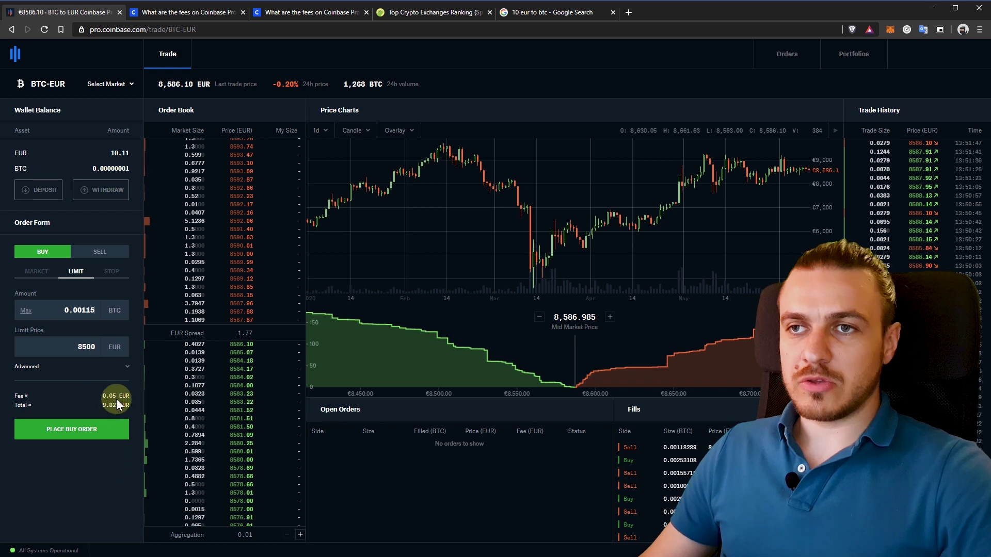
pyautogui.click(82, 435)
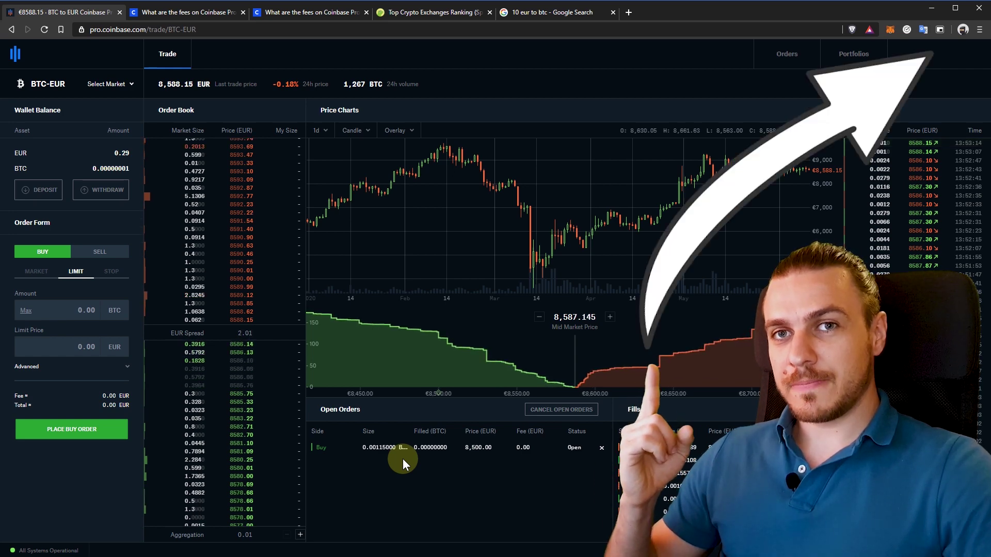
# Fill a stop buy with stop price 8500, amount 0.0012 and limit 8000, then toggle Limit and Stop.
pyautogui.click(106, 279)
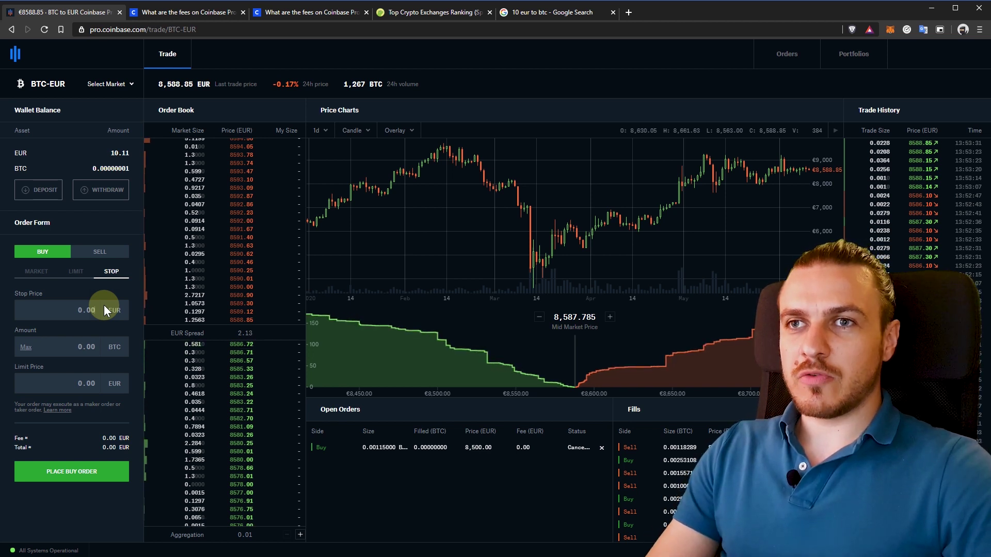
pyautogui.write('8500')
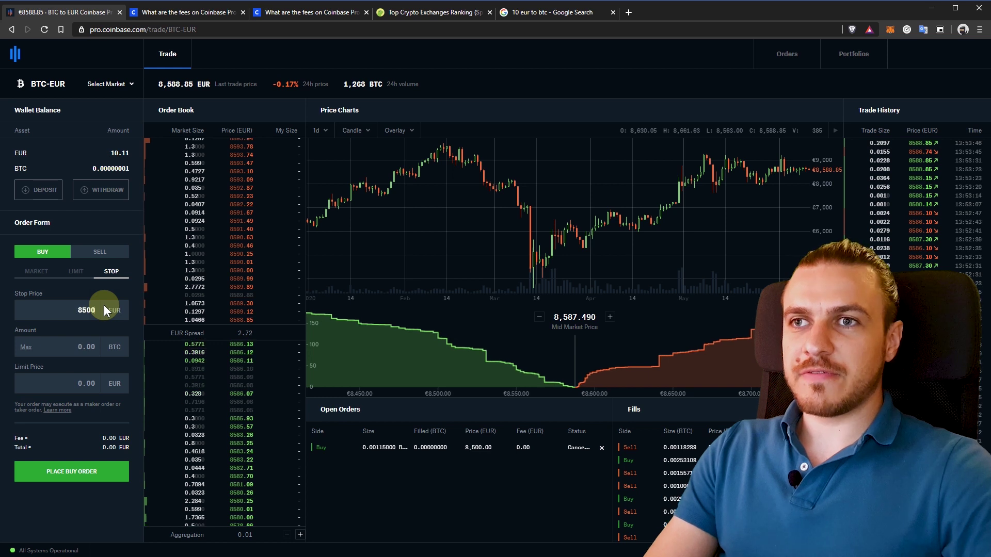
pyautogui.click(80, 346)
pyautogui.write('0.0012')
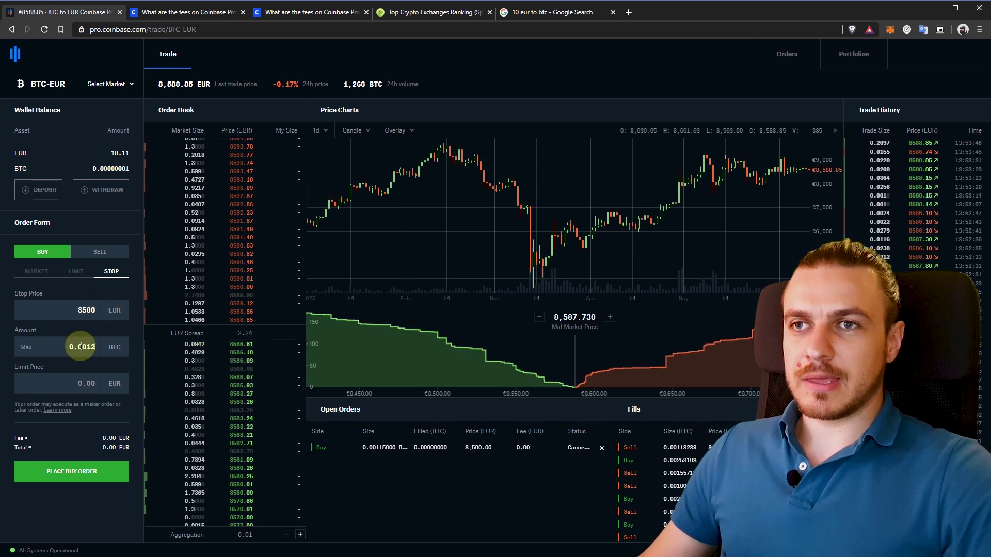
pyautogui.click(128, 383)
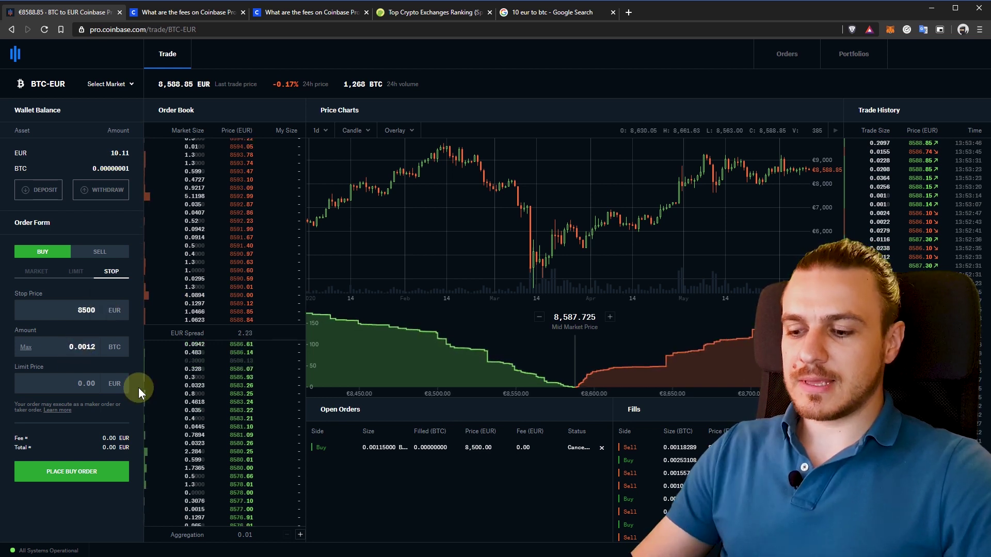
pyautogui.write('8000')
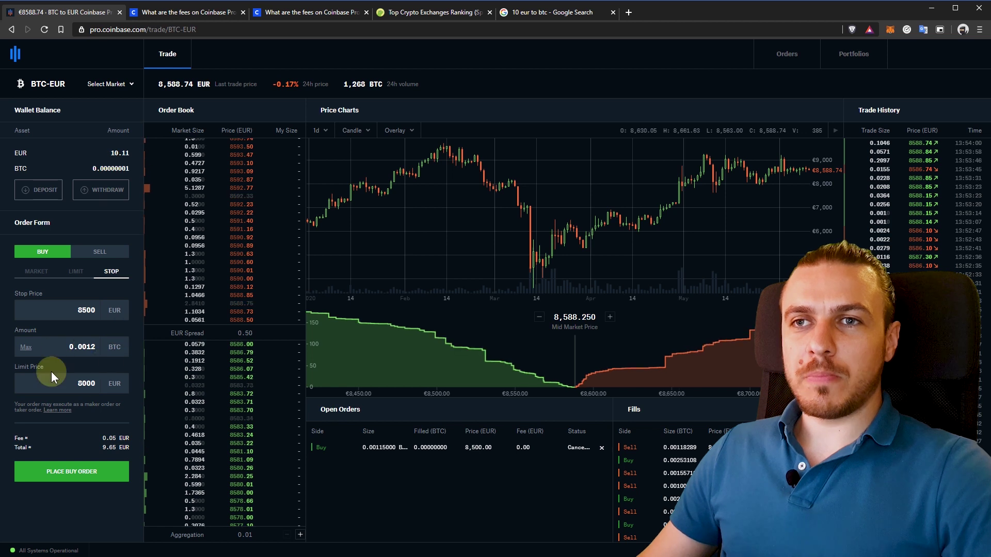
pyautogui.click(83, 271)
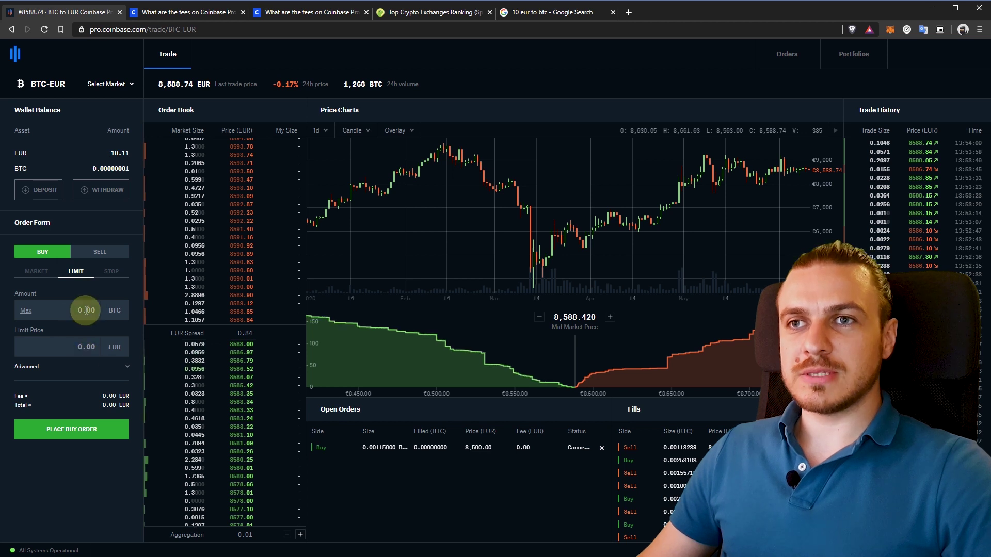
pyautogui.click(112, 273)
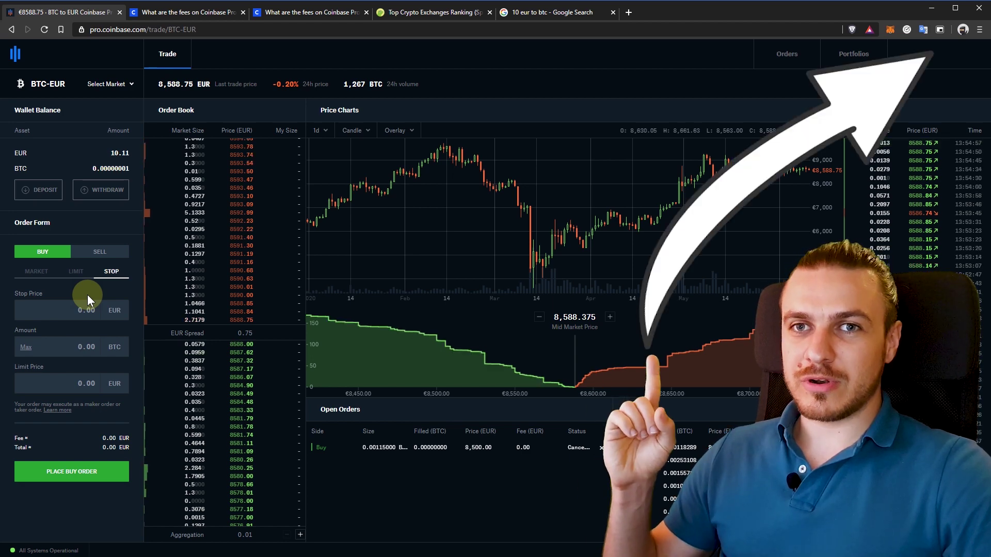
# Enter a 0.0012 BTC limit buy, trim the price decimals to 8591, and submit it.
pyautogui.click(41, 275)
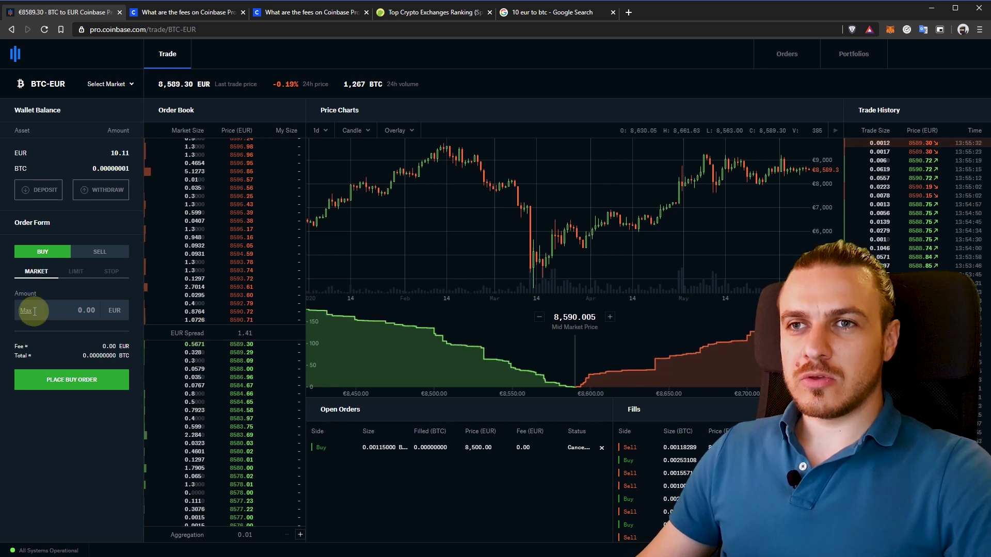
pyautogui.click(65, 277)
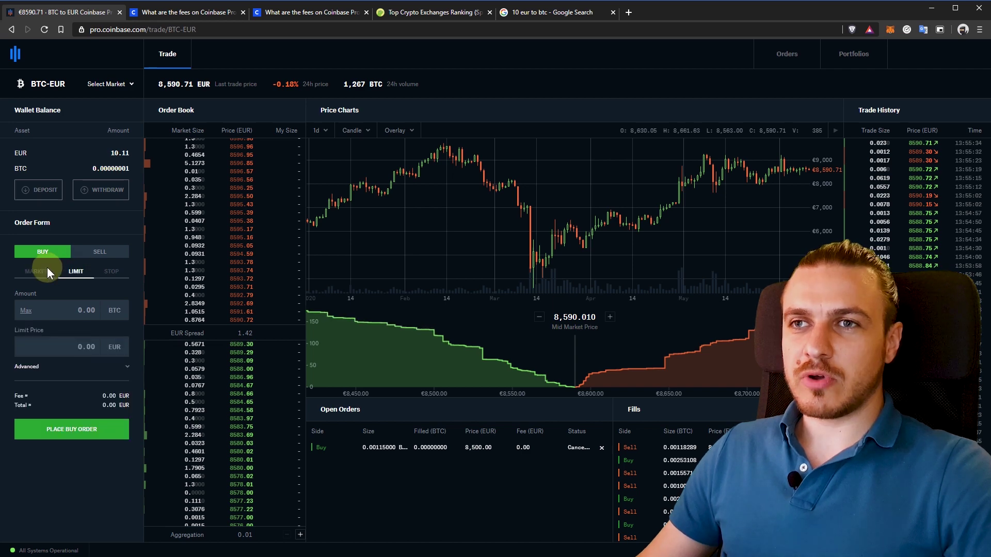
pyautogui.click(83, 309)
pyautogui.write('0.0012')
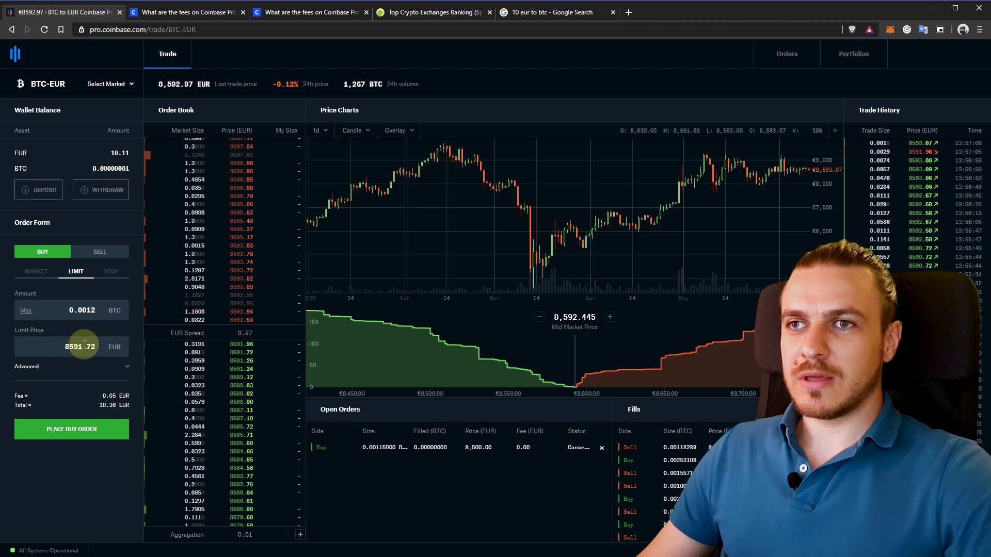
pyautogui.moveTo(84, 346); pyautogui.dragTo(113, 342)
pyautogui.press('BackSpace')
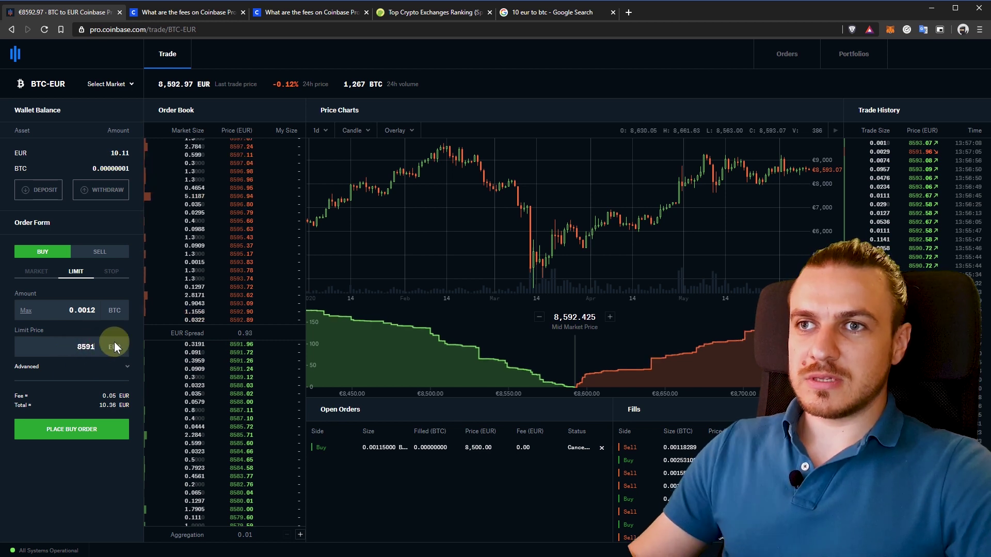
pyautogui.click(81, 432)
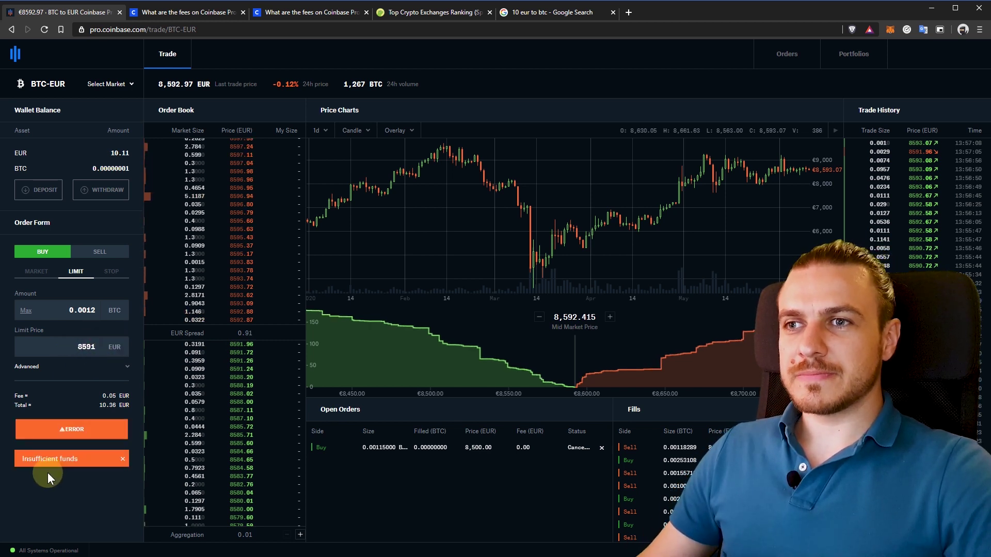
# Reduce the amount to 0.001 BTC, place the buy, and remove the cancelled order.
pyautogui.doubleClick(98, 405)
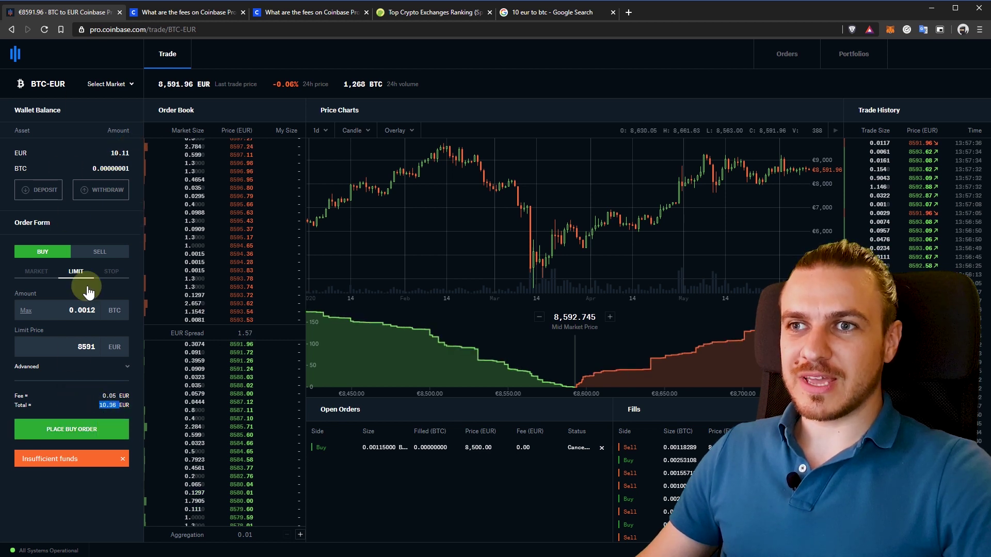
pyautogui.click(92, 310)
pyautogui.press('BackSpace')
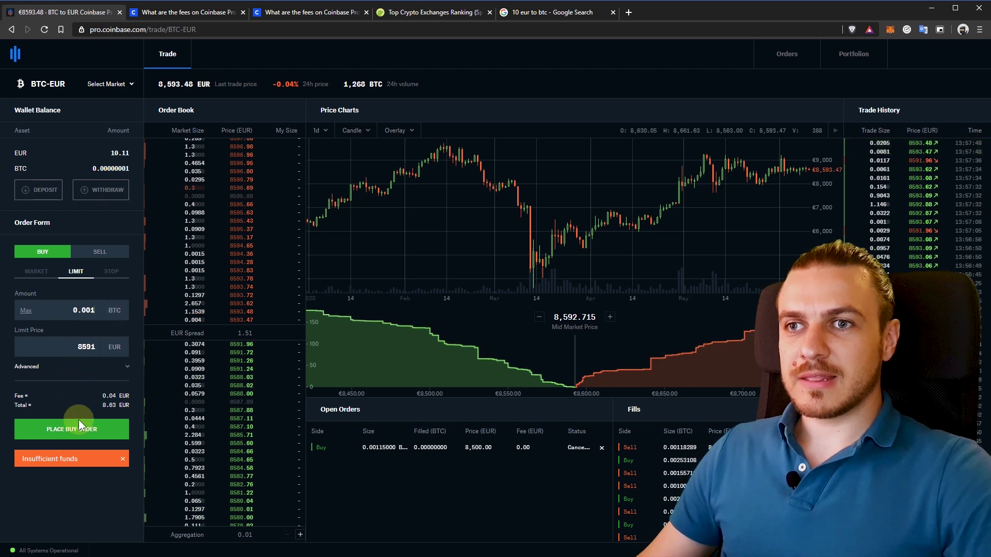
pyautogui.click(62, 430)
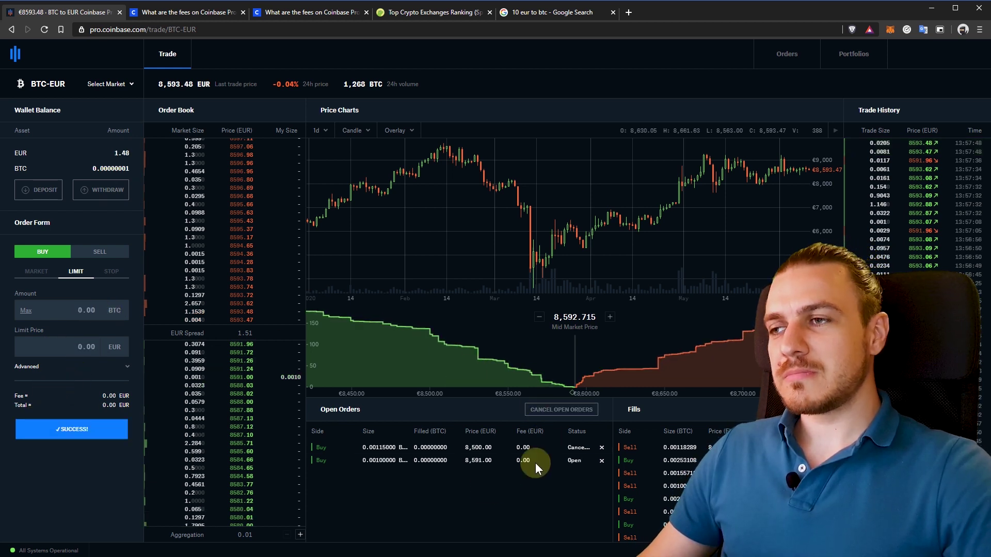
pyautogui.click(602, 447)
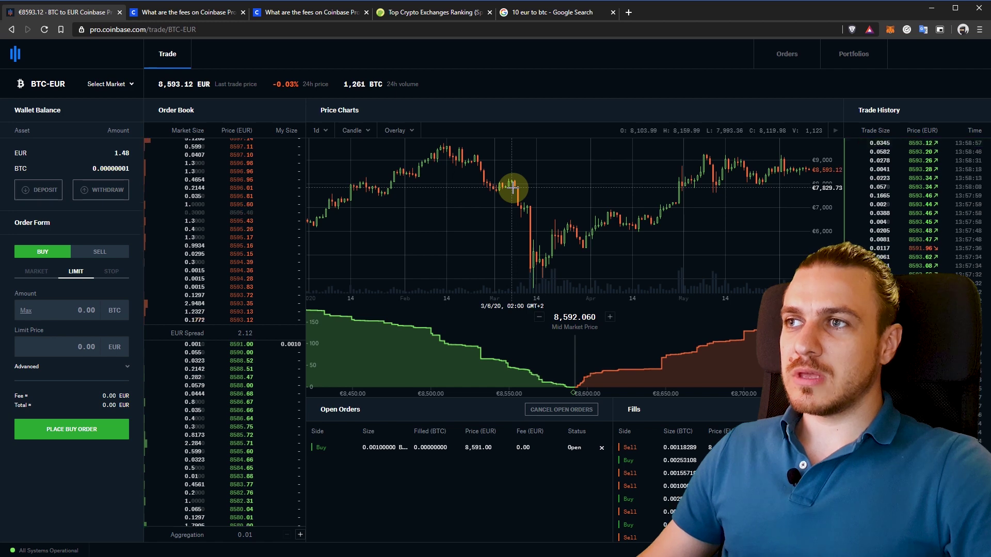
# Try the 1-minute and 5-minute chart intervals, then return to daily candles.
pyautogui.click(320, 131)
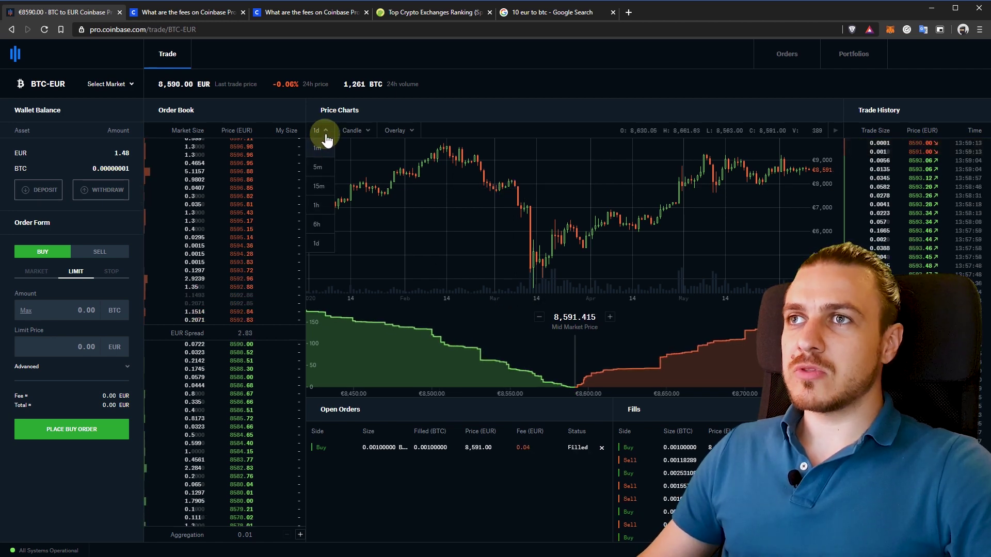
pyautogui.click(322, 147)
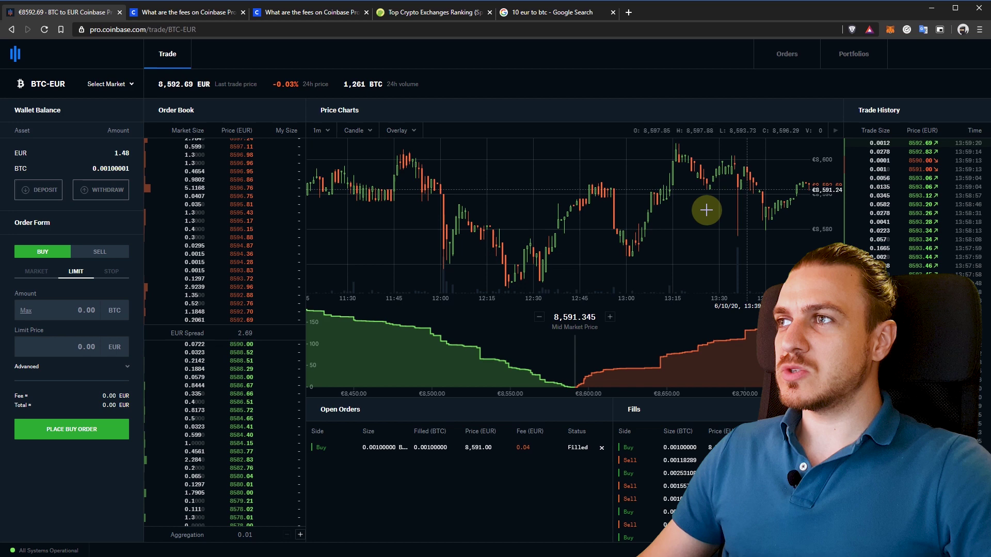
pyautogui.click(323, 131)
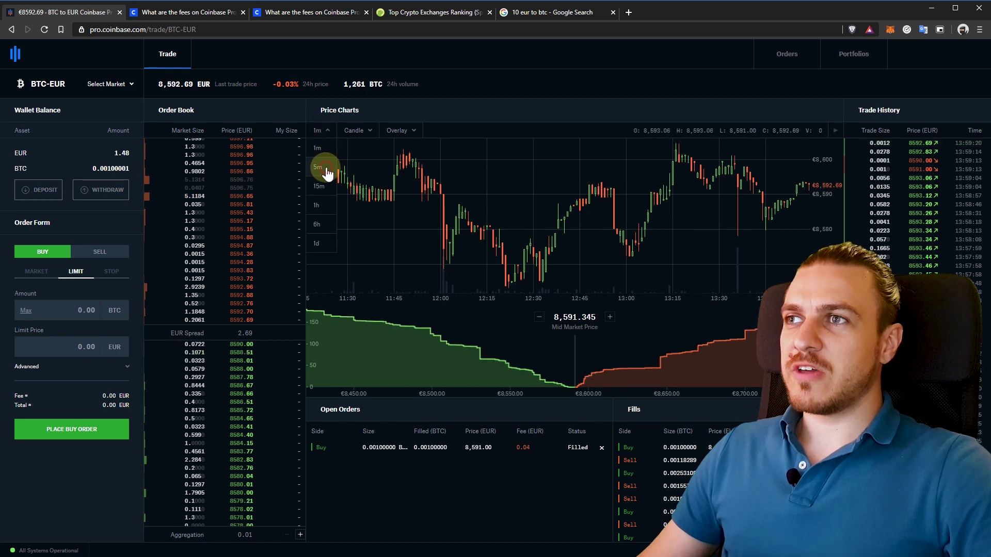
pyautogui.click(326, 172)
pyautogui.click(354, 133)
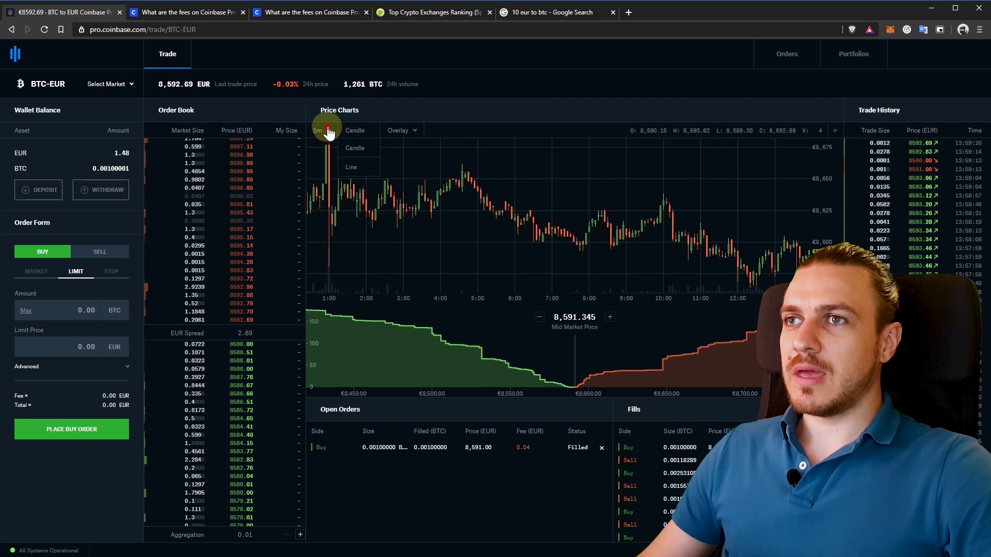
pyautogui.click(324, 130)
# Draw the price as a line chart and overlay the EMA26 moving average.
pyautogui.click(321, 245)
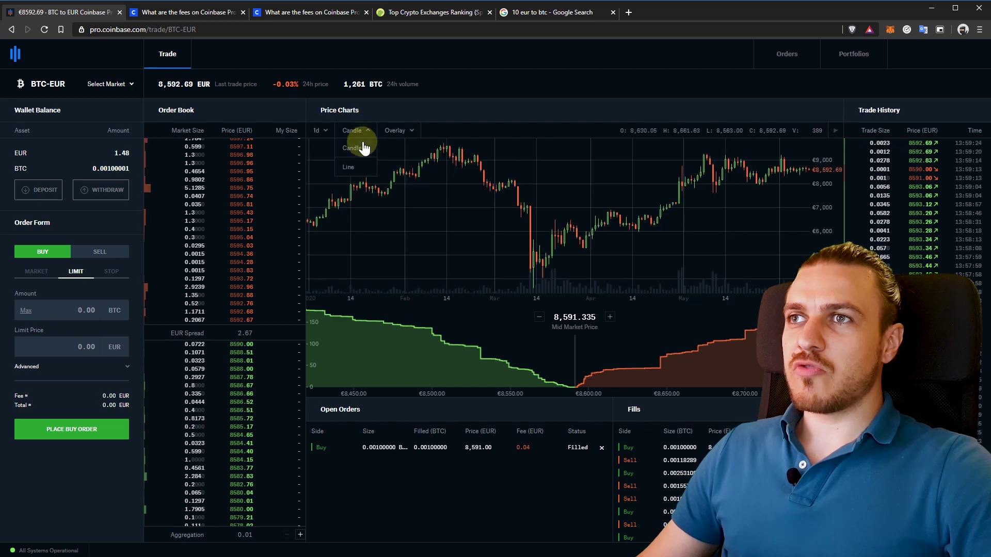
pyautogui.click(352, 167)
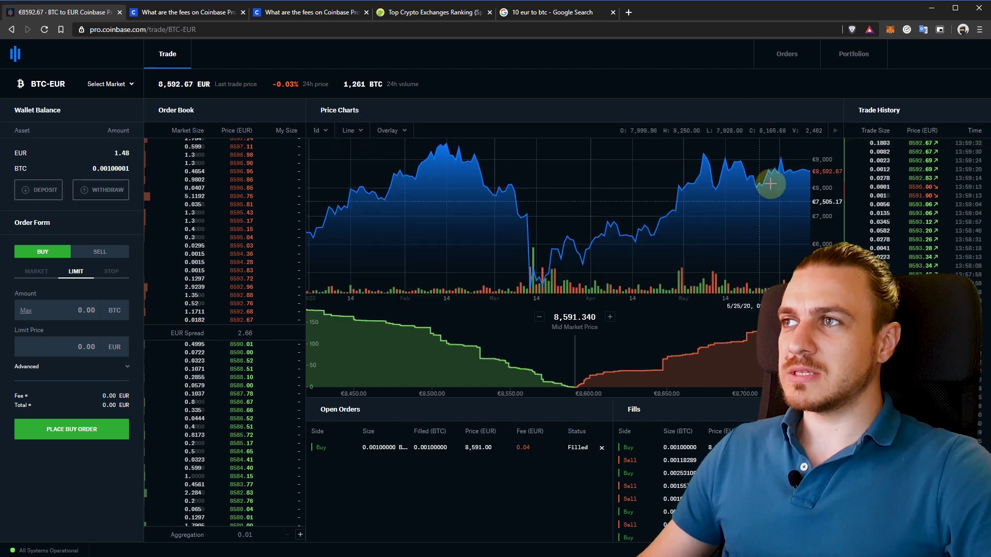
pyautogui.click(398, 132)
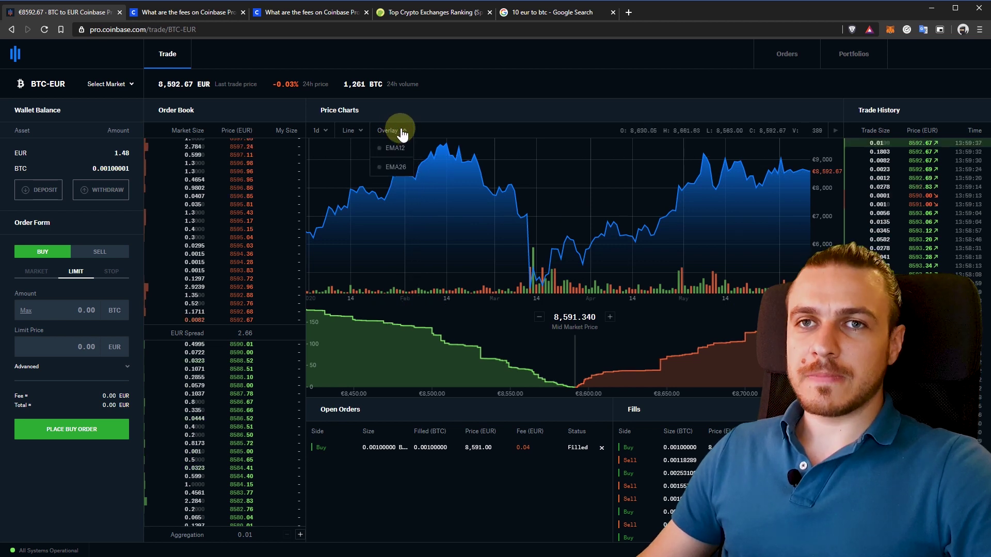
pyautogui.click(397, 169)
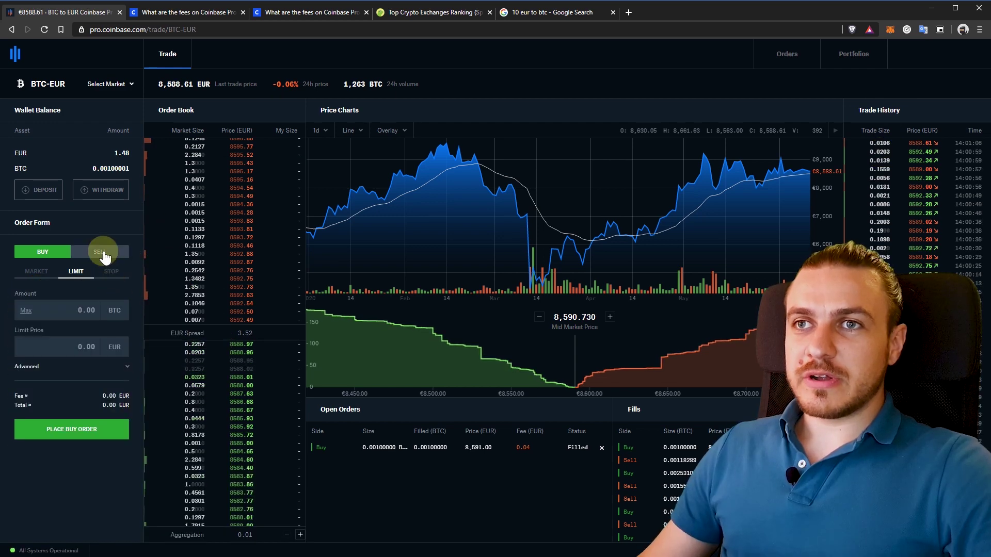
# Sell the whole 0.001 BTC balance at market using Max, then switch to the ETH-EUR market.
pyautogui.click(101, 251)
pyautogui.click(36, 271)
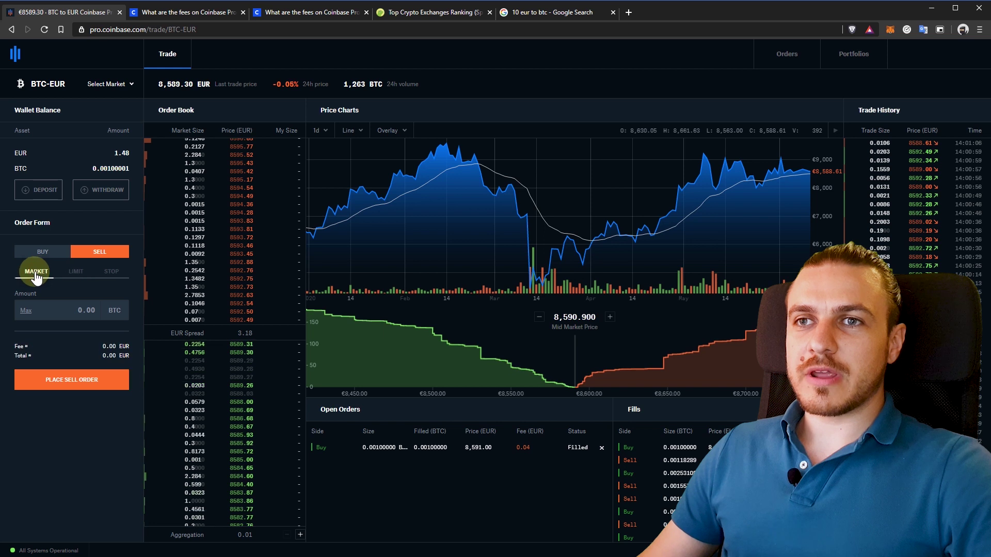
pyautogui.click(20, 310)
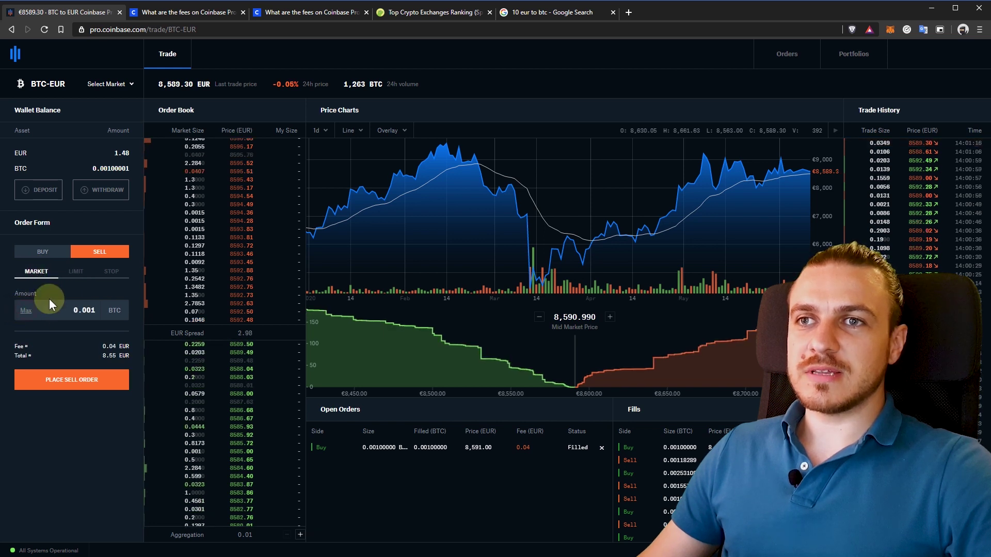
pyautogui.click(78, 271)
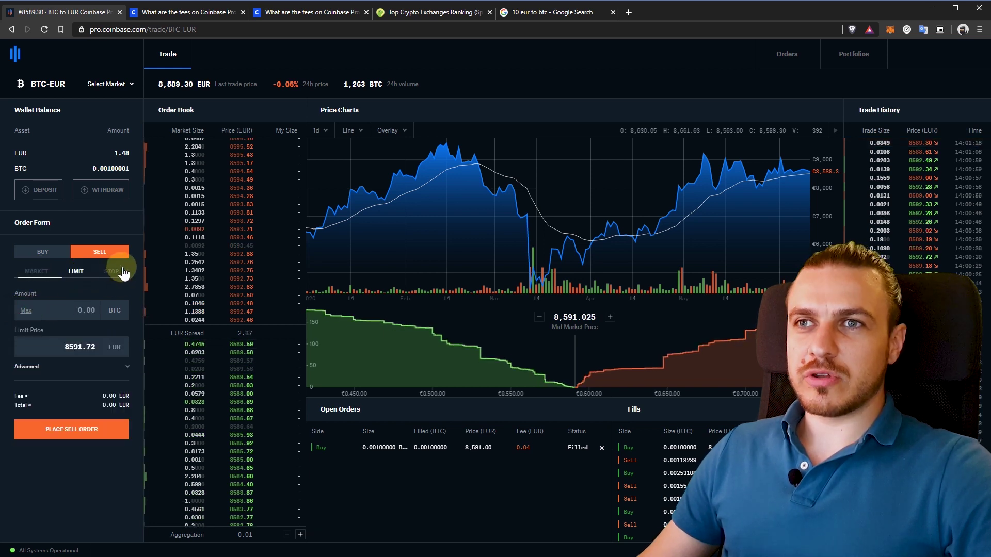
pyautogui.click(111, 271)
pyautogui.click(31, 269)
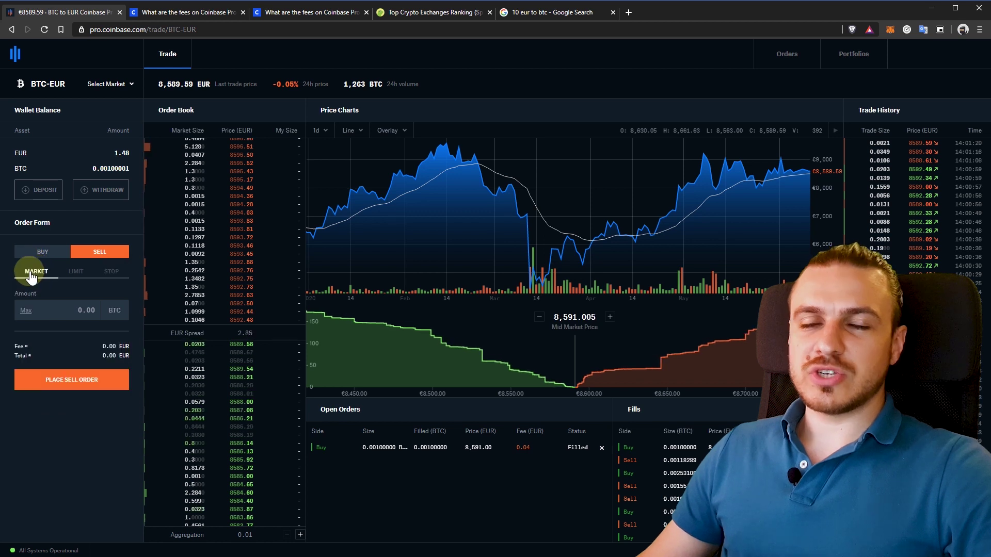
pyautogui.click(26, 310)
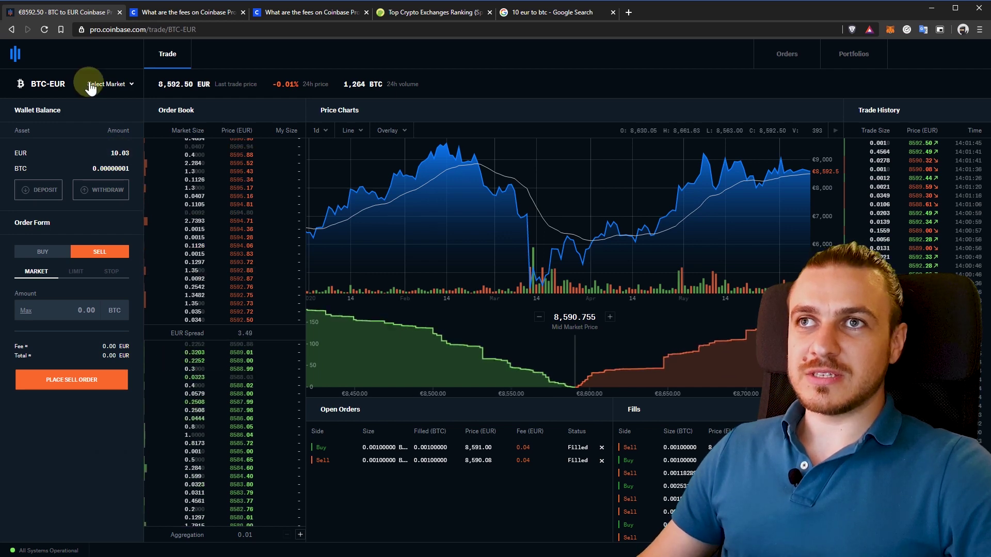
pyautogui.click(118, 85)
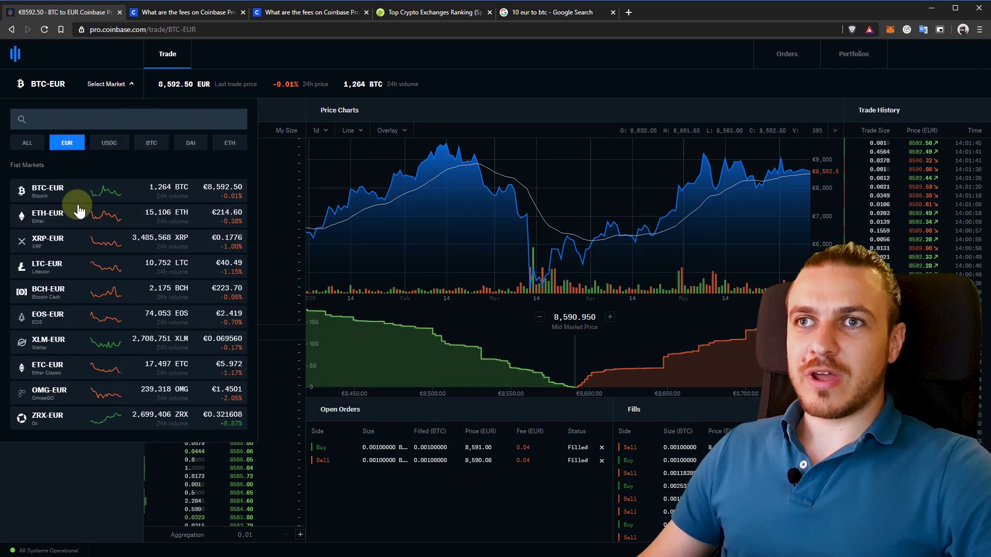
pyautogui.click(62, 226)
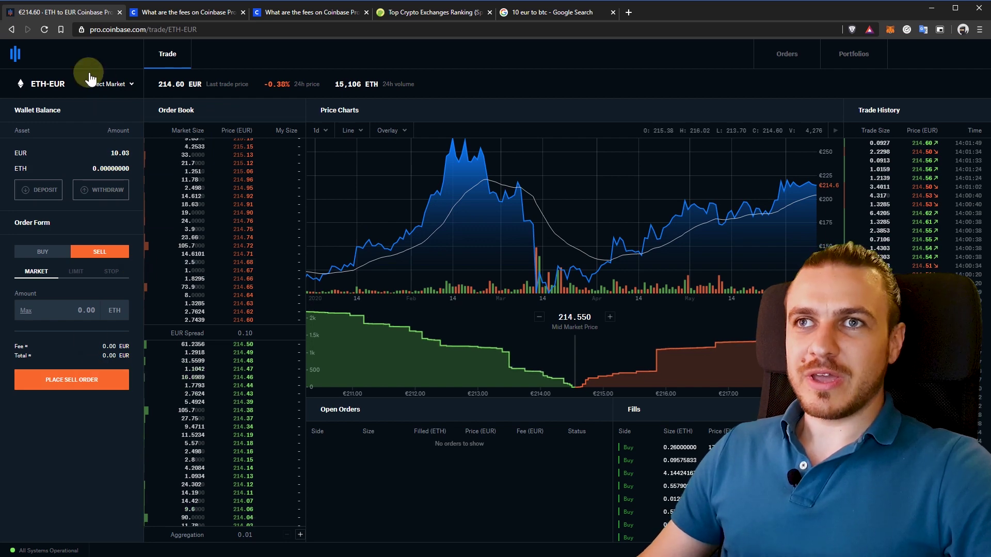
# On Orders, dismiss the new-portfolio form, then view the filled orders and fee tiers.
pyautogui.click(794, 55)
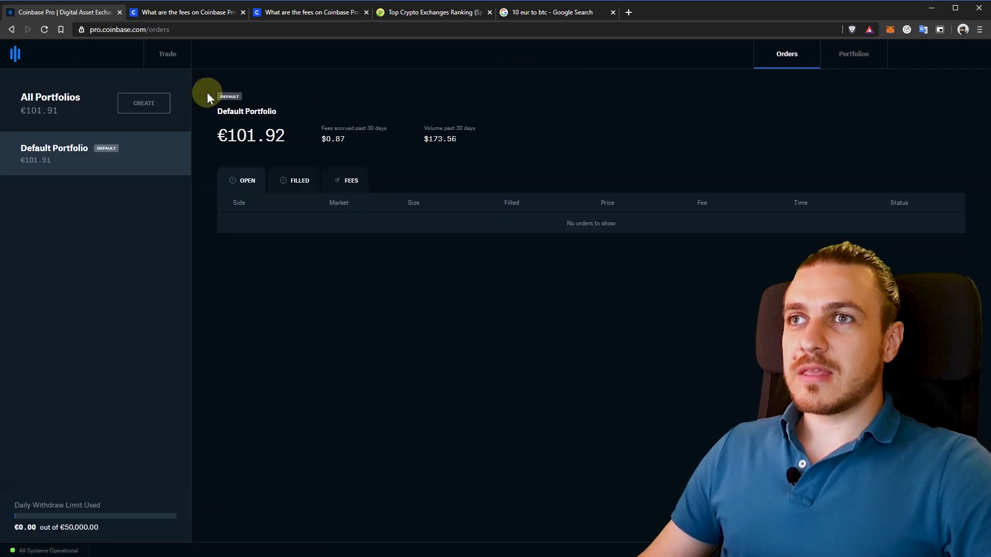
pyautogui.click(142, 105)
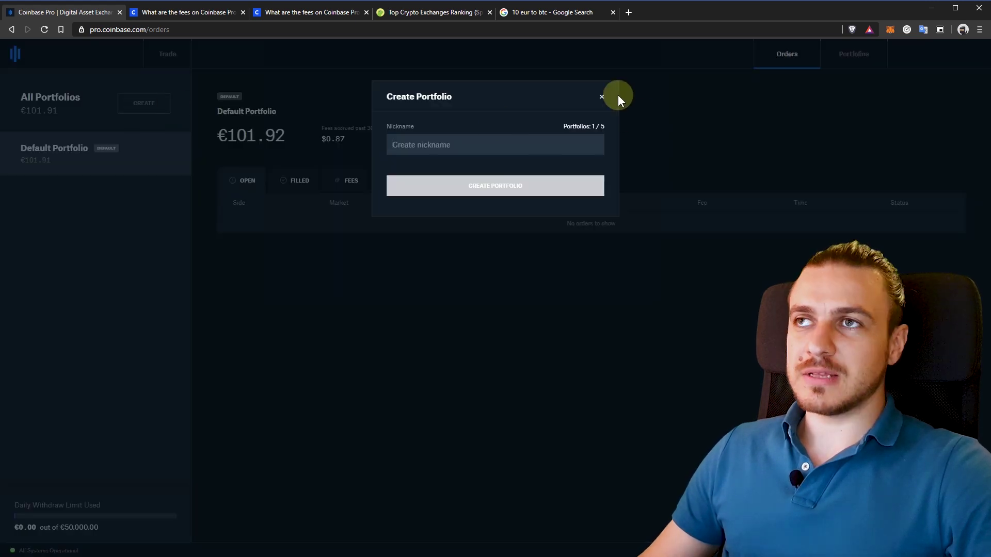
pyautogui.click(602, 97)
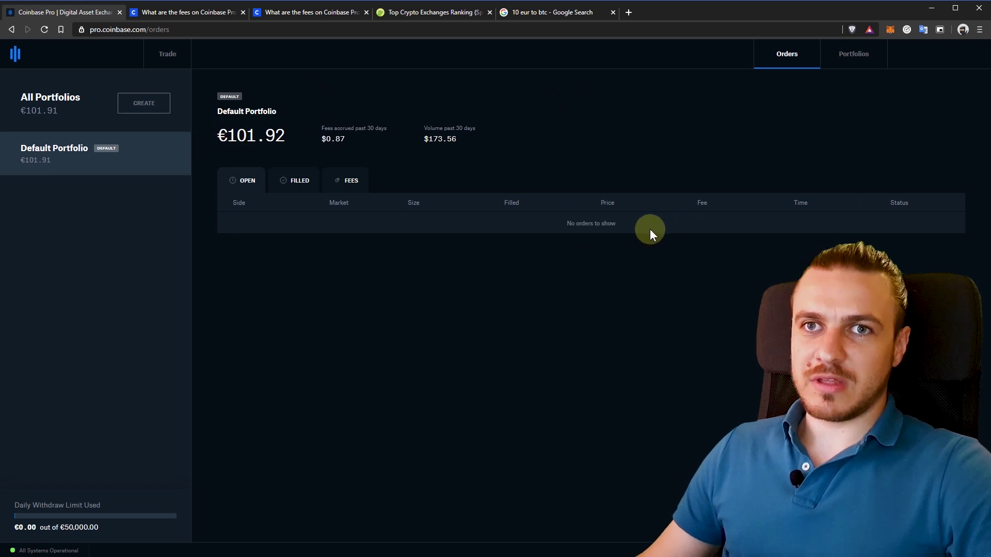
pyautogui.click(296, 176)
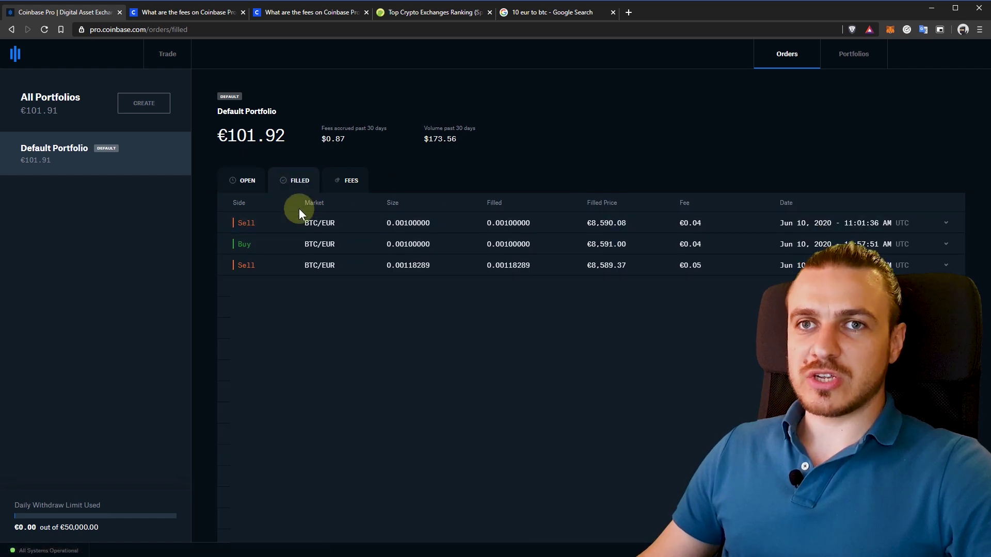
pyautogui.click(349, 181)
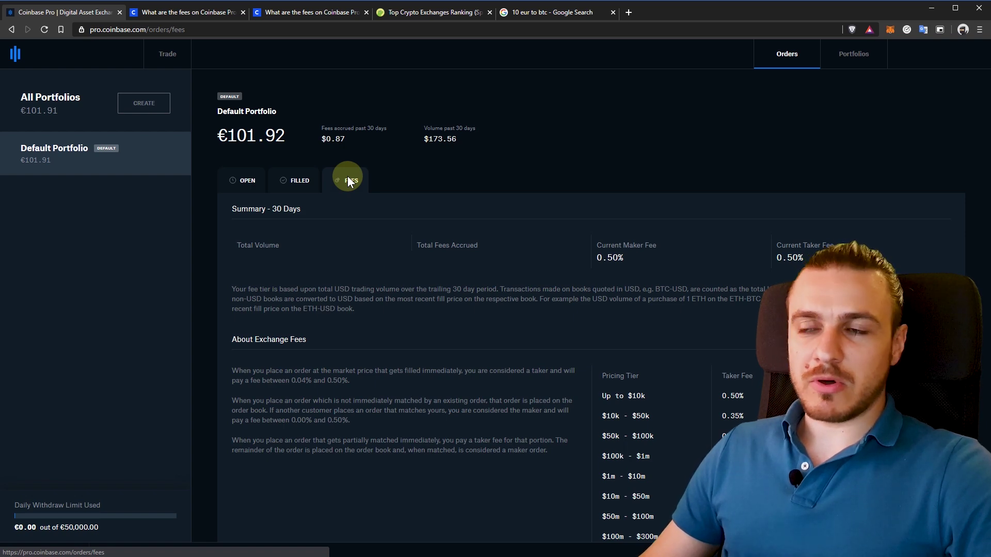
# Browse the portfolio balances, deposits and withdrawals, then open and close the deposit asset list.
pyautogui.click(857, 54)
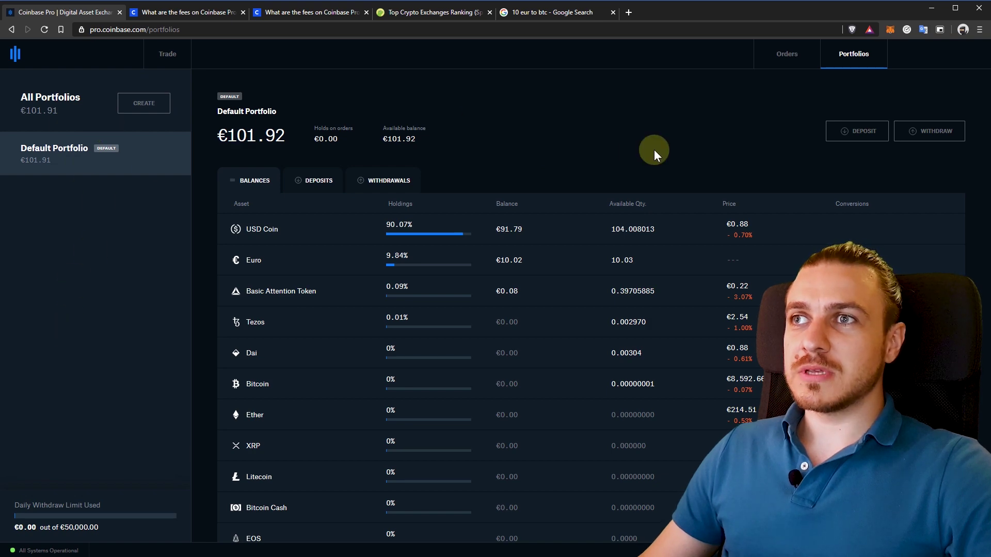
pyautogui.scroll(-6, 434, 380)
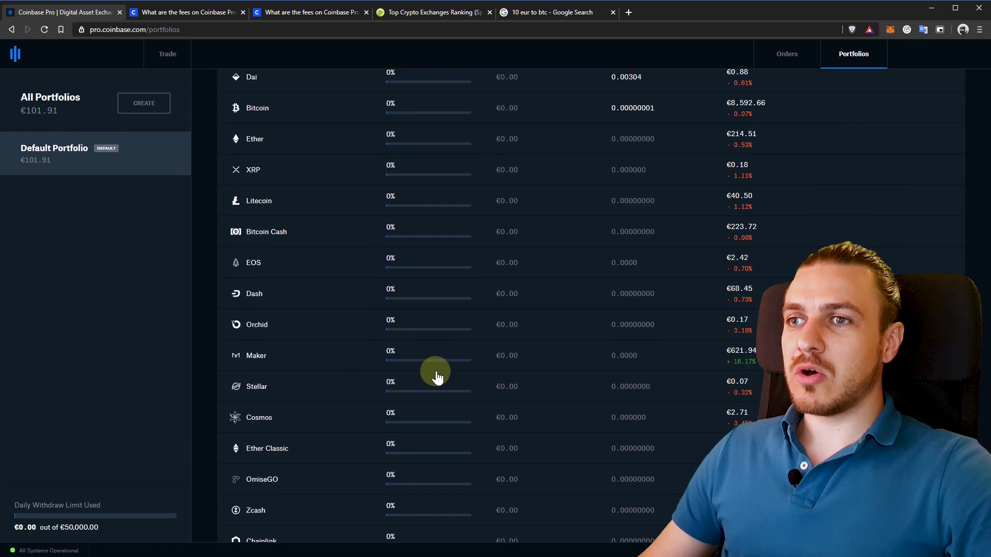
pyautogui.scroll(7, 435, 376)
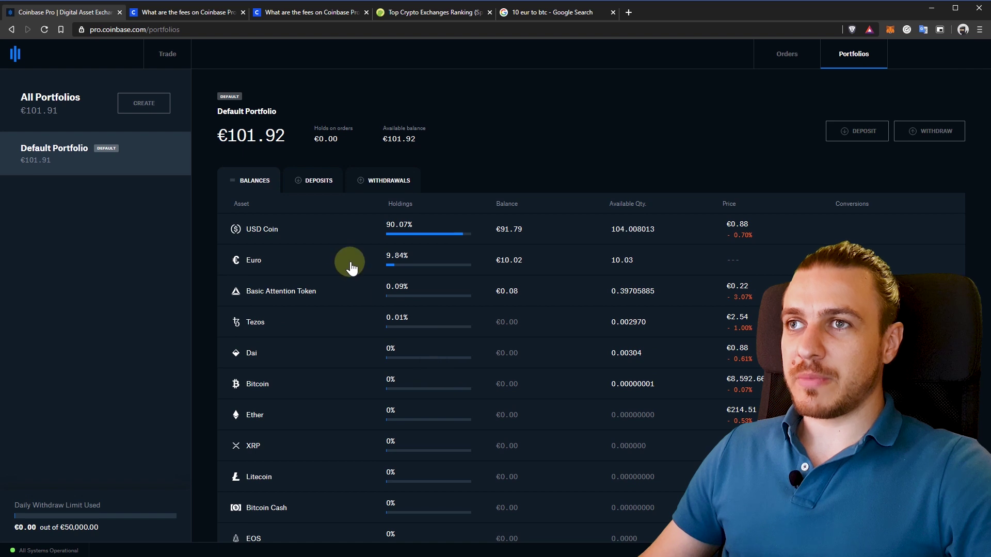
pyautogui.click(319, 181)
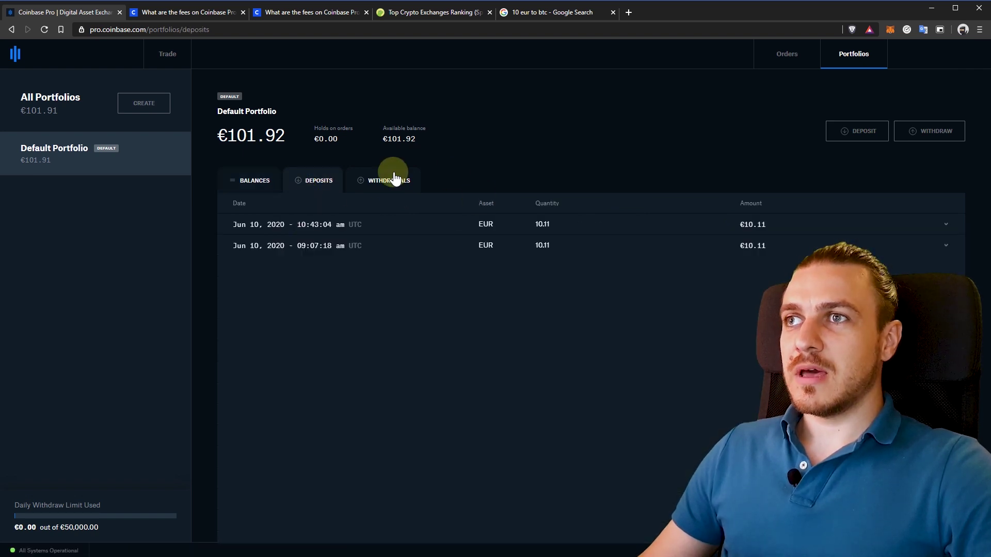
pyautogui.click(368, 182)
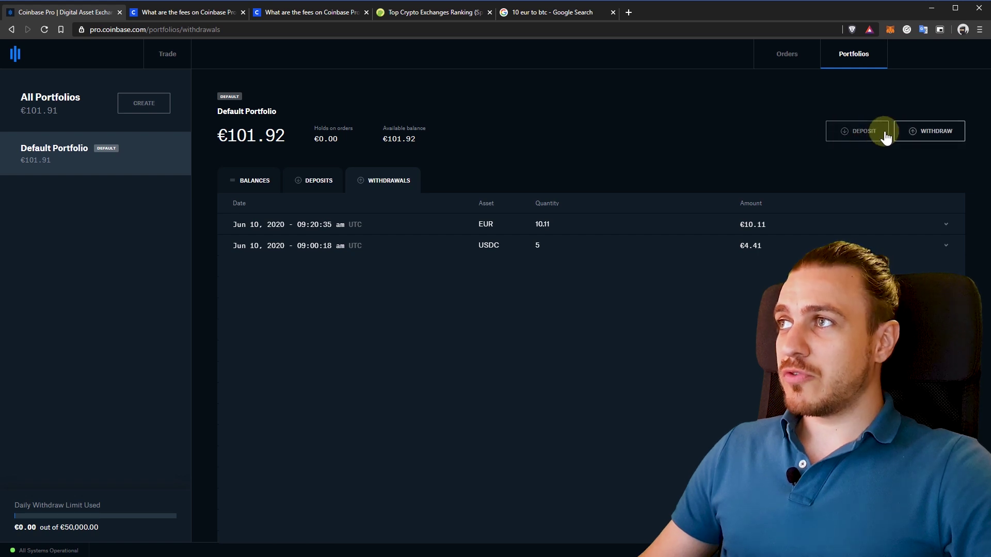
pyautogui.click(861, 133)
pyautogui.scroll(-3, 495, 217)
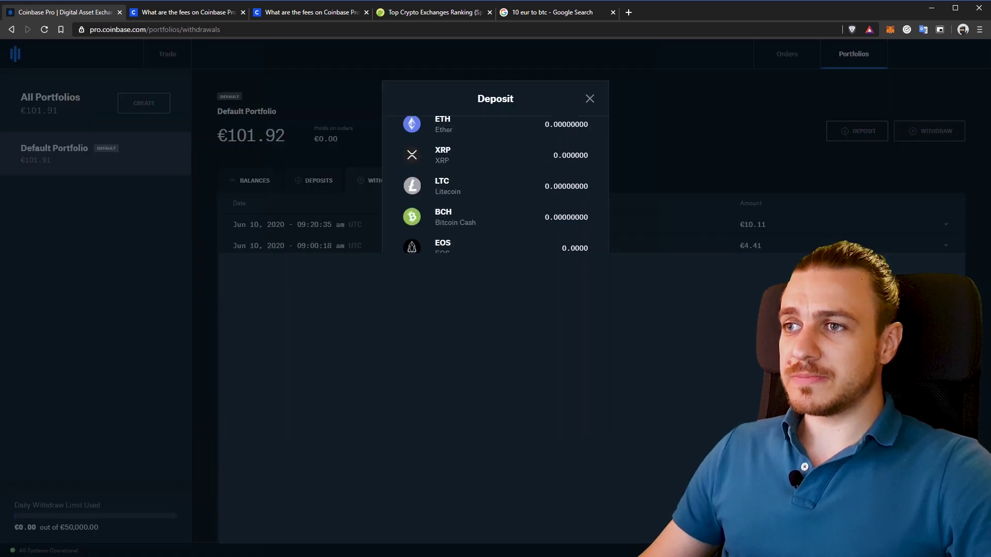
pyautogui.click(854, 54)
# Open Banking settings and browse the limits, API, address book, statements and taxes pages.
pyautogui.click(918, 54)
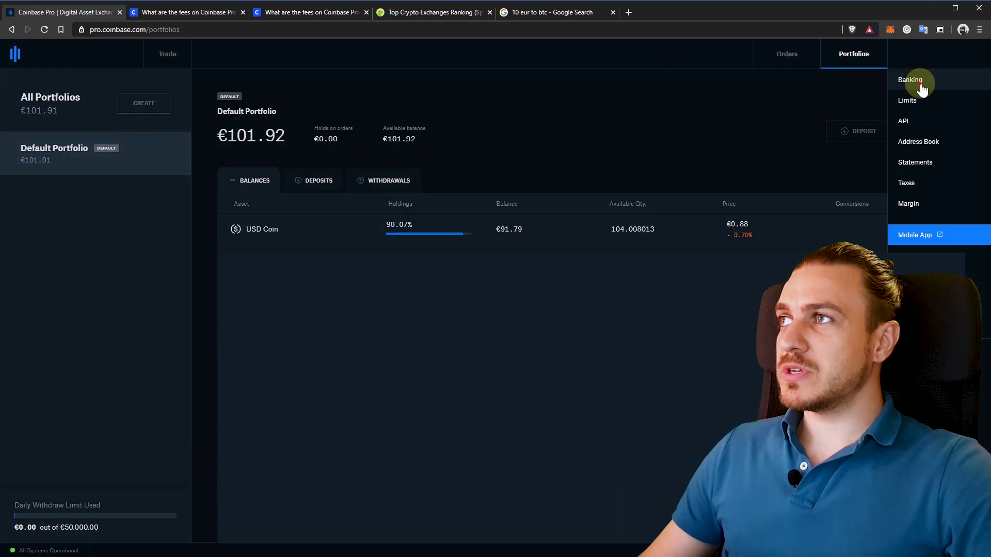
pyautogui.click(912, 80)
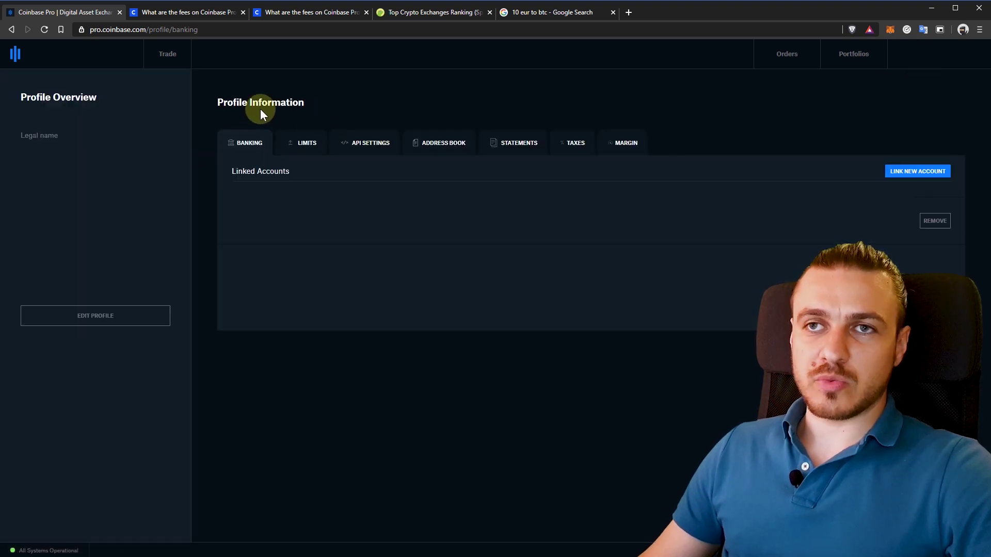
pyautogui.click(300, 150)
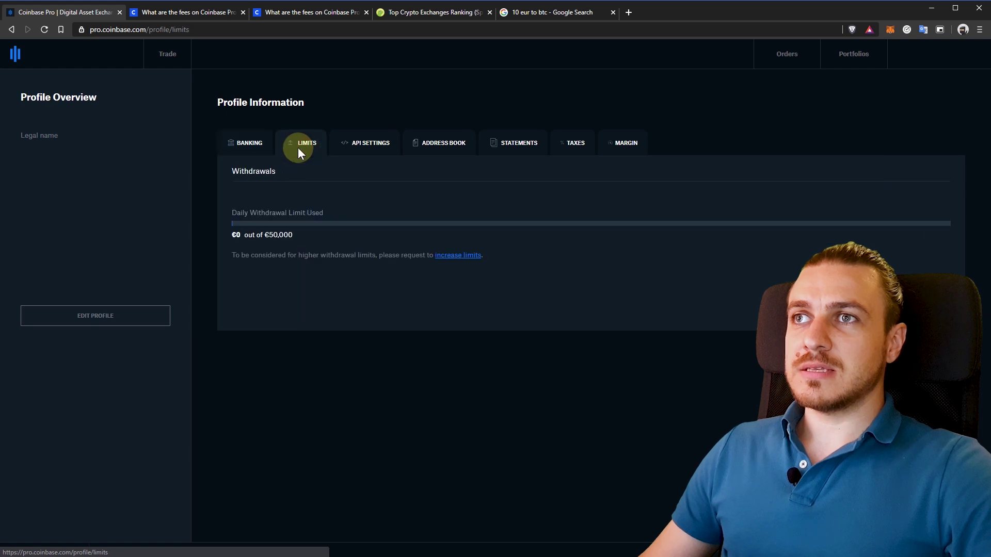
pyautogui.click(376, 144)
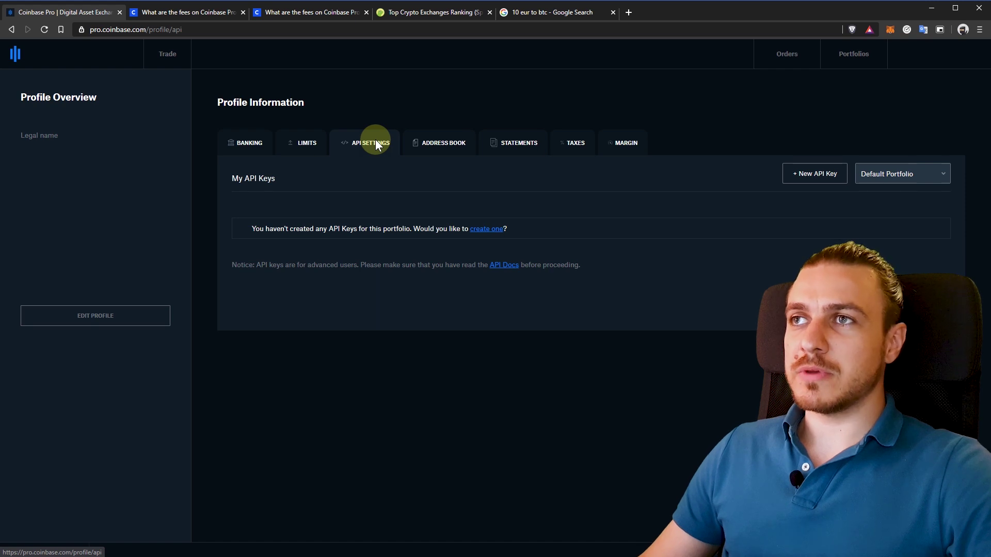
pyautogui.click(431, 144)
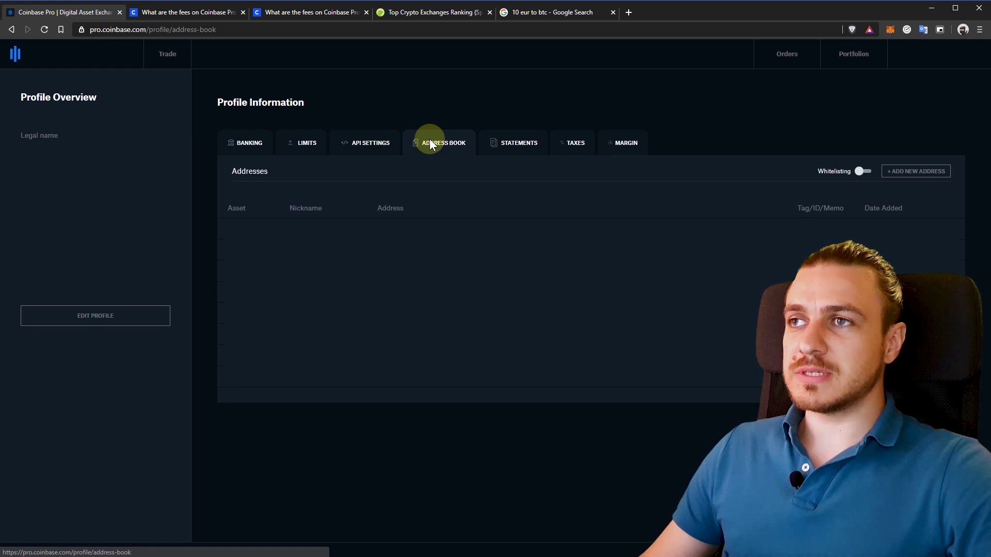
pyautogui.click(510, 149)
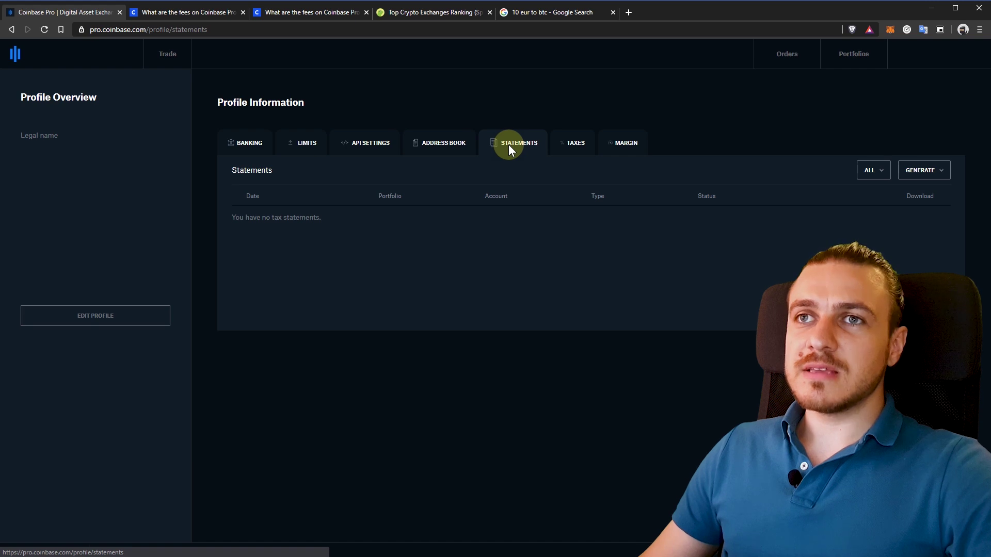
pyautogui.click(577, 148)
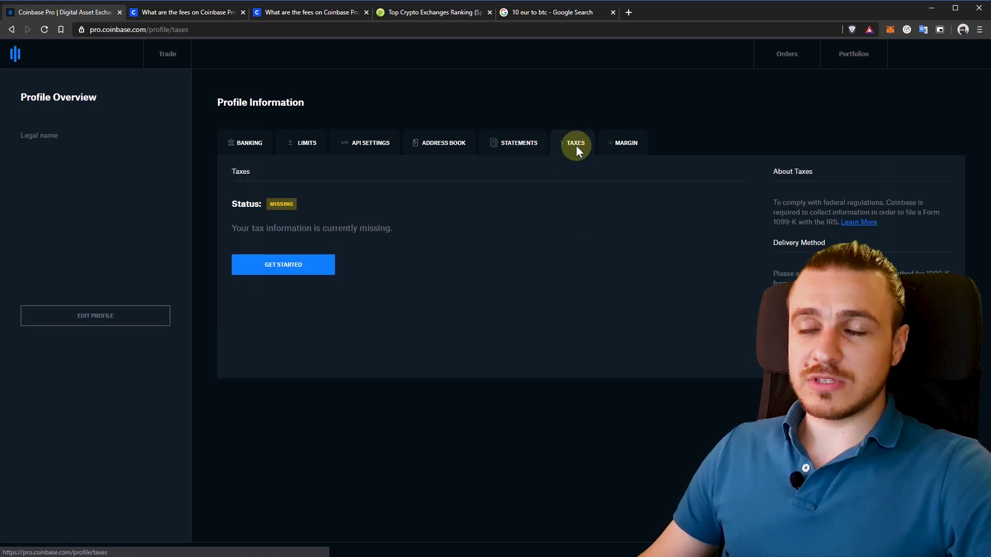
# Join the margin trading waitlist from the Margin page and return to BTC-EUR trading.
pyautogui.click(631, 146)
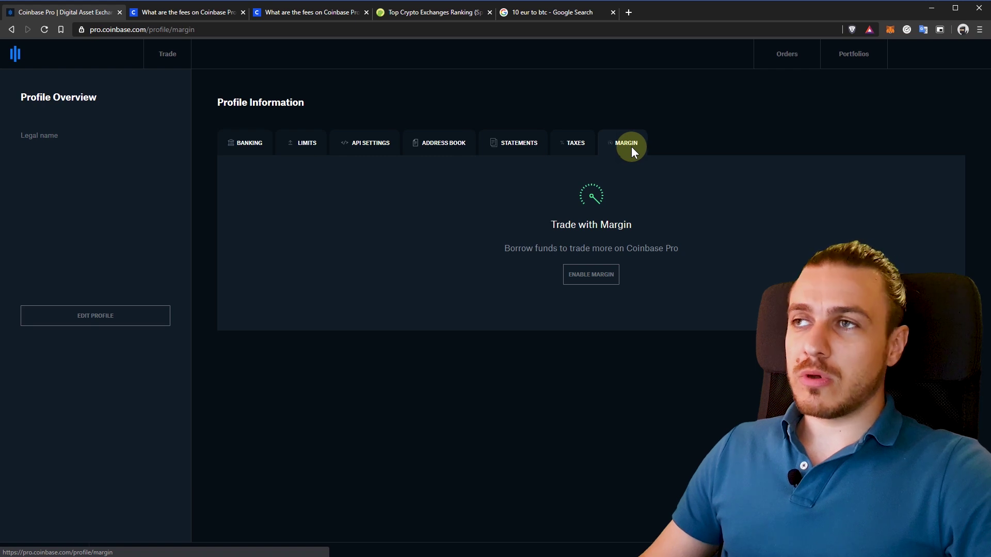
pyautogui.click(594, 274)
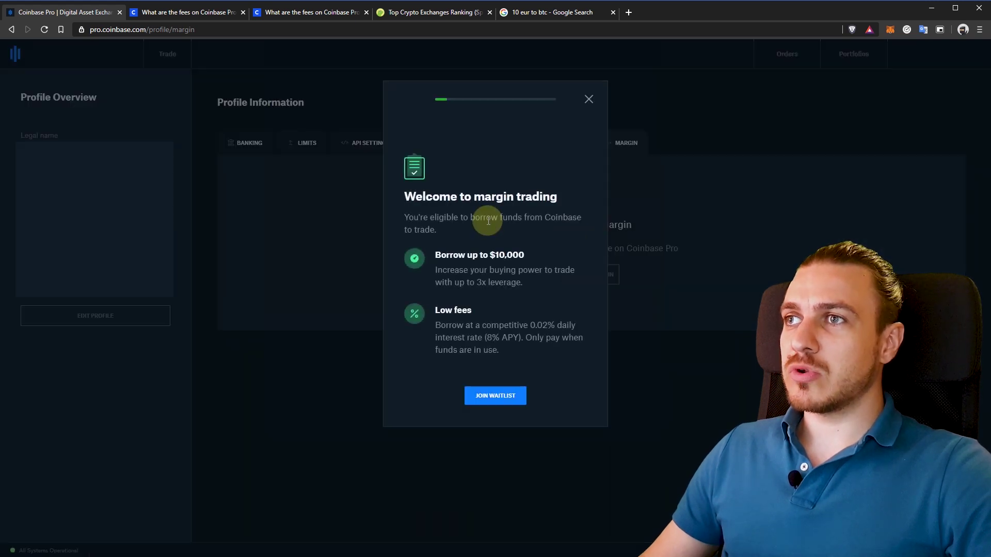
pyautogui.click(496, 396)
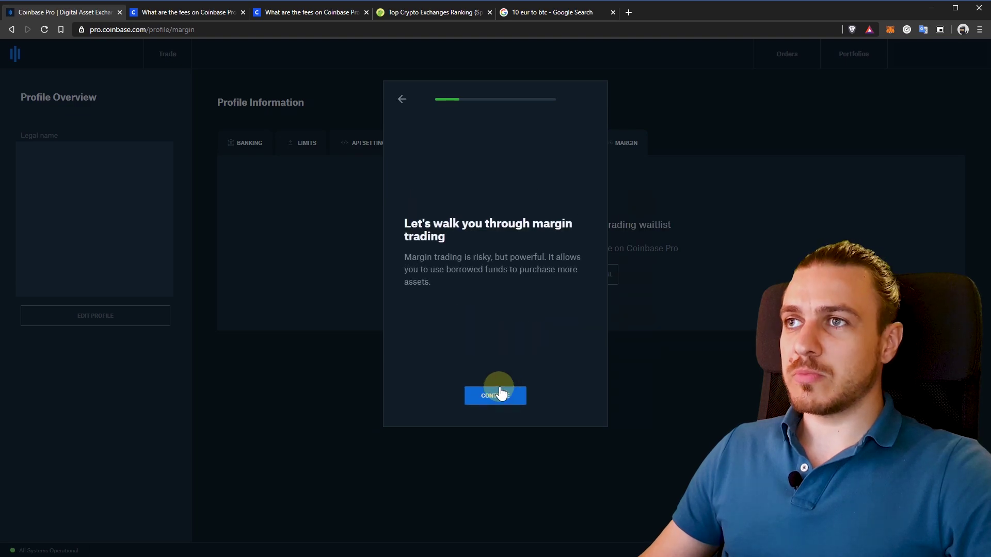
pyautogui.click(171, 53)
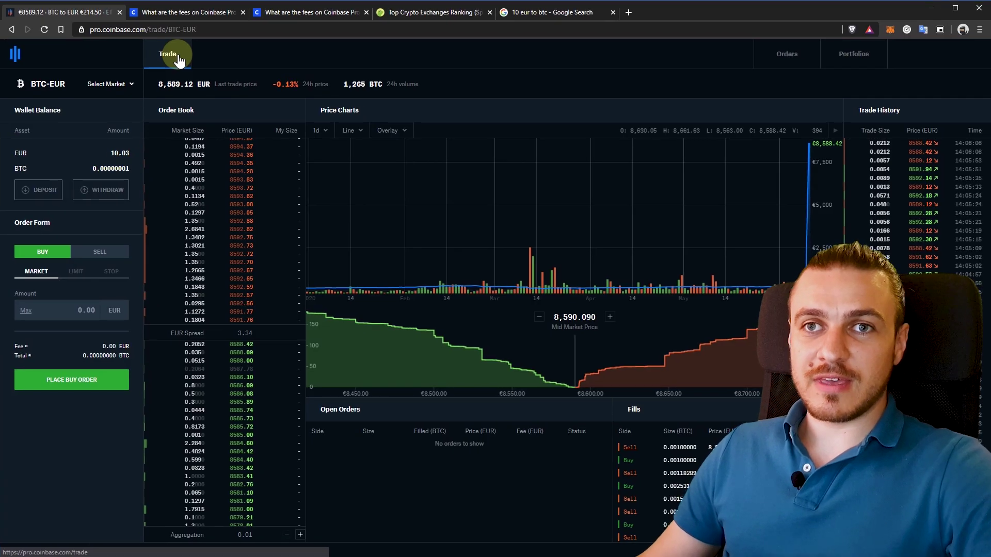